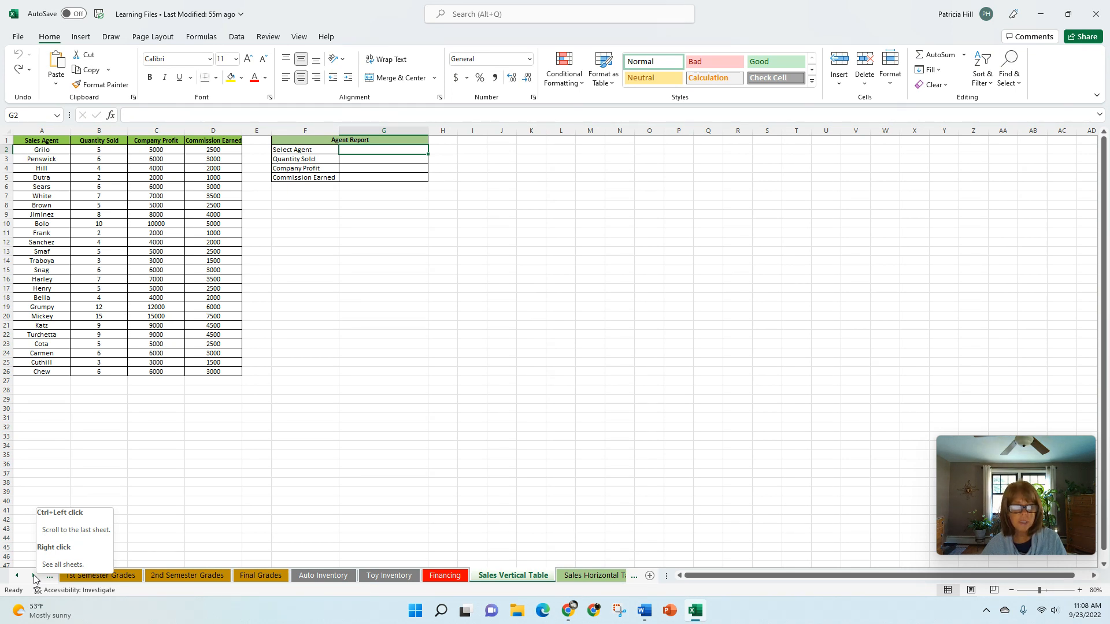
# Examine the four columns of the sales table and the Agent Report cells on the Sales Vertical Table sheet.
pyautogui.click(34, 579)
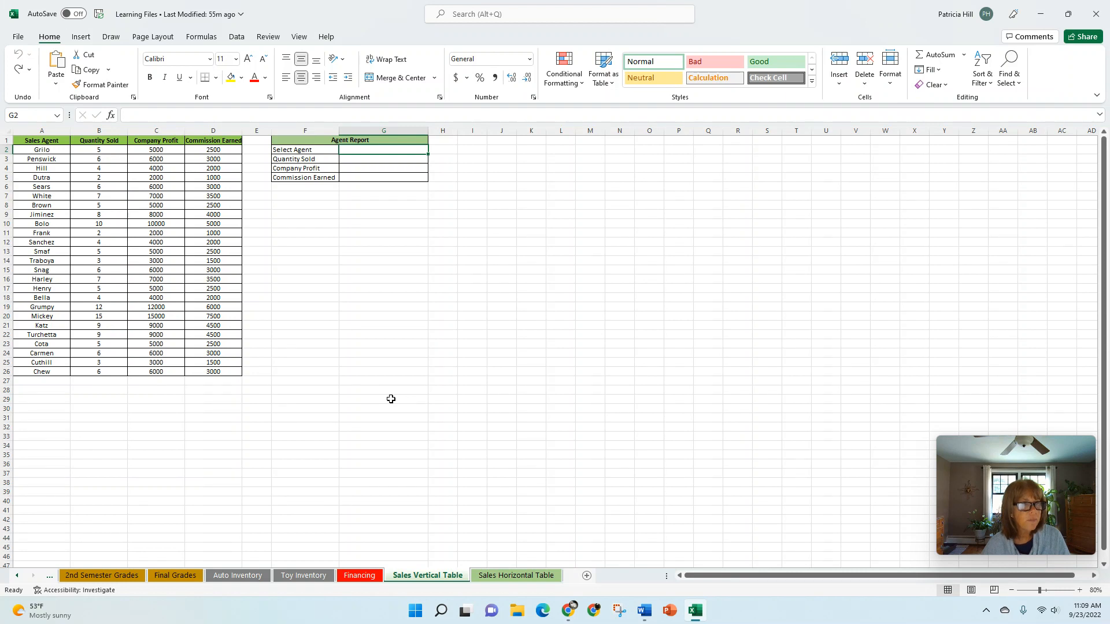
pyautogui.click(45, 127)
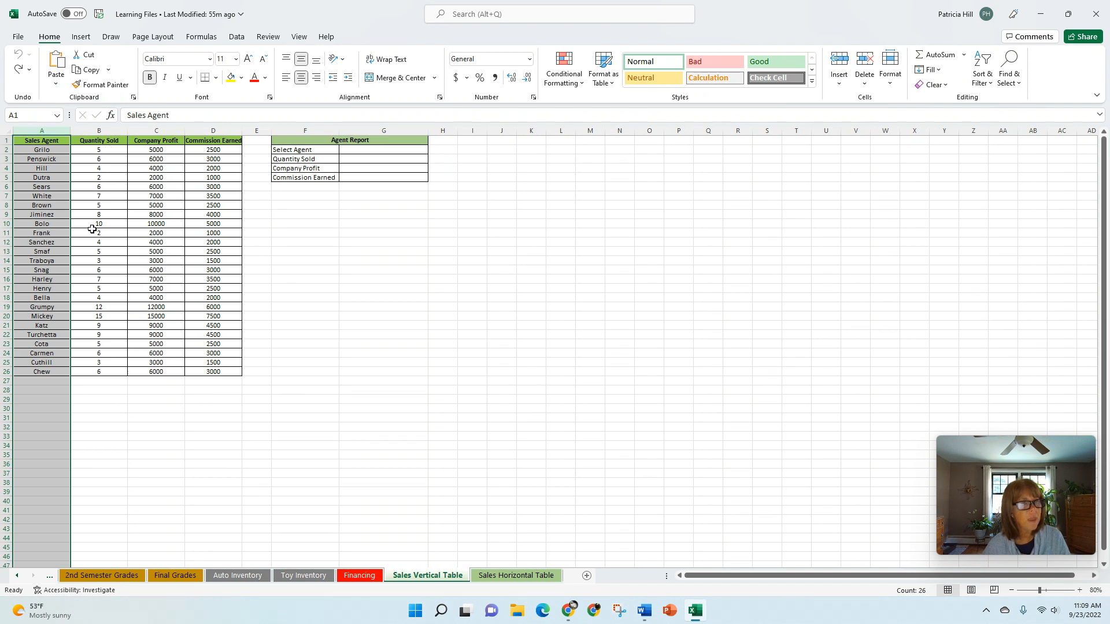
pyautogui.click(99, 130)
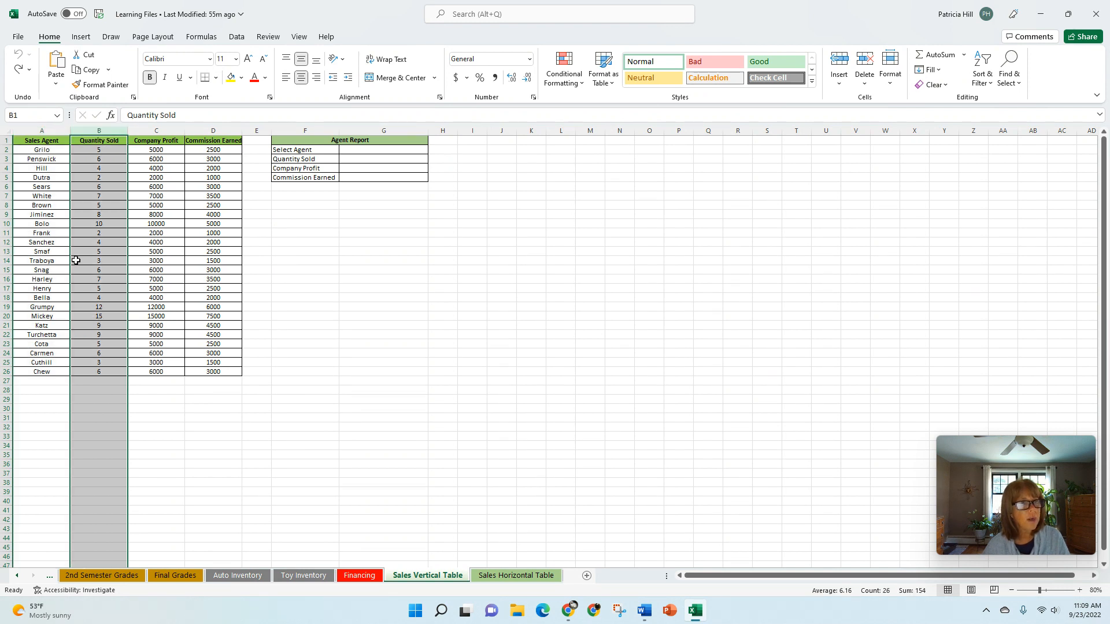
pyautogui.click(160, 131)
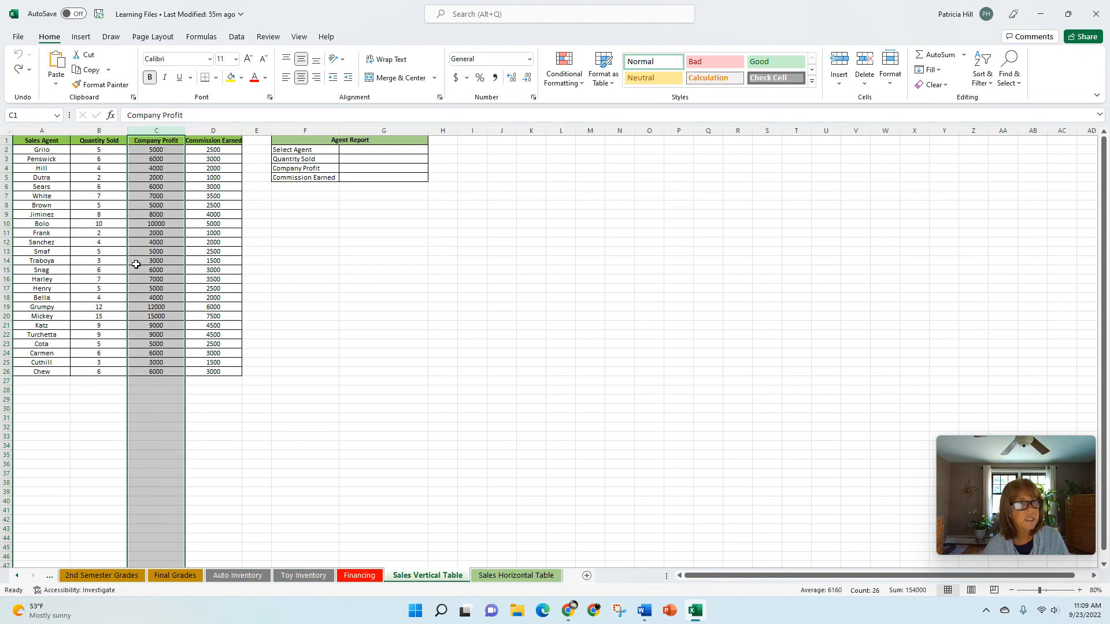
pyautogui.click(213, 130)
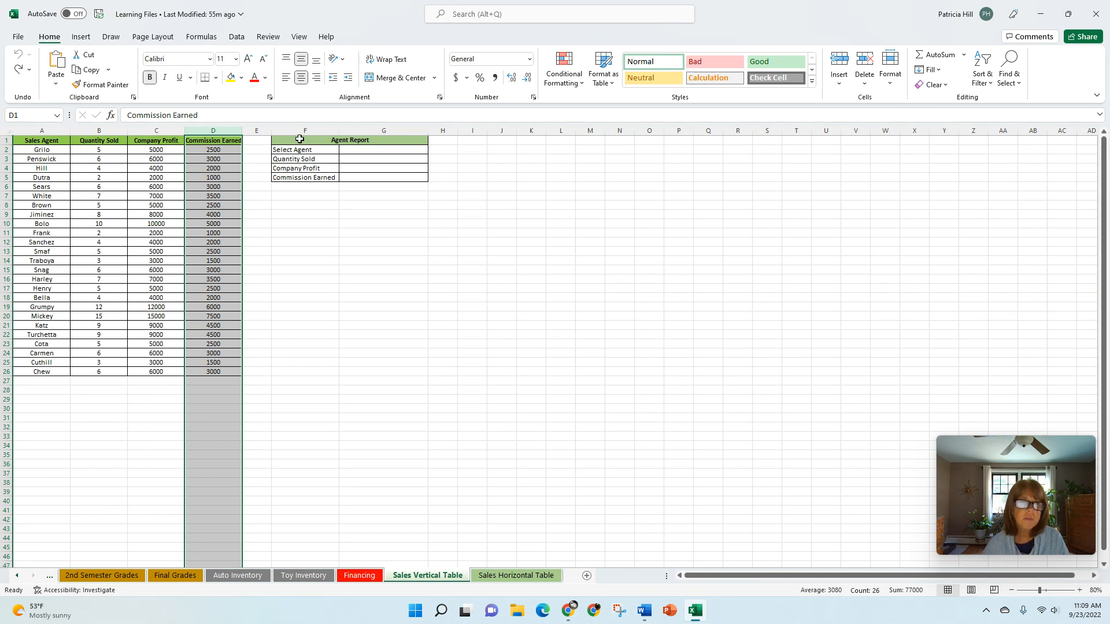
pyautogui.moveTo(299, 139); pyautogui.dragTo(348, 173)
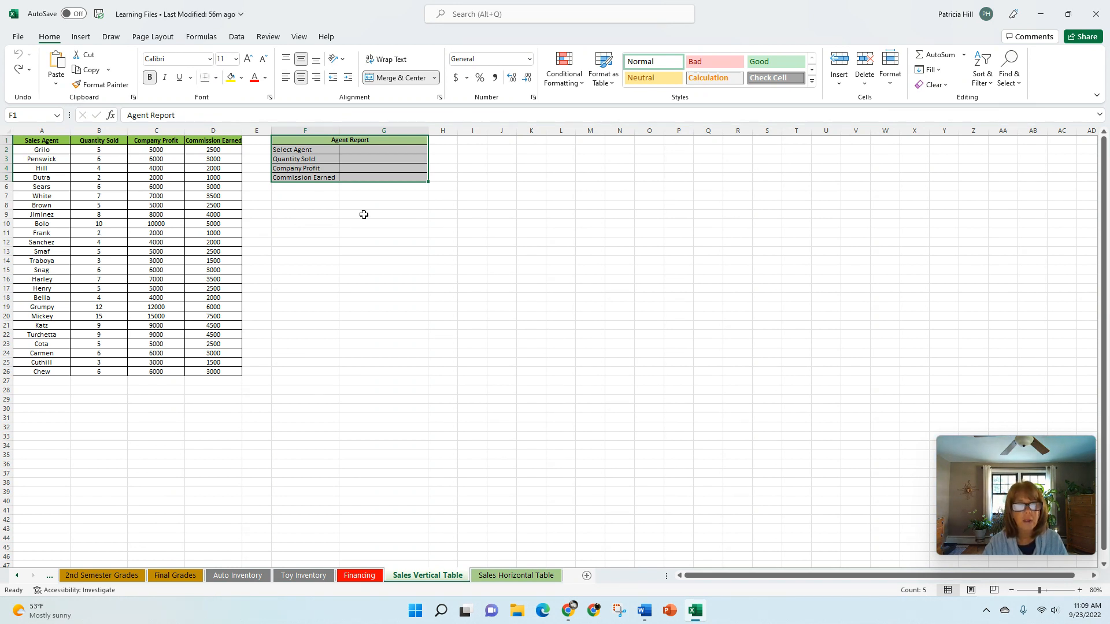
pyautogui.click(43, 129)
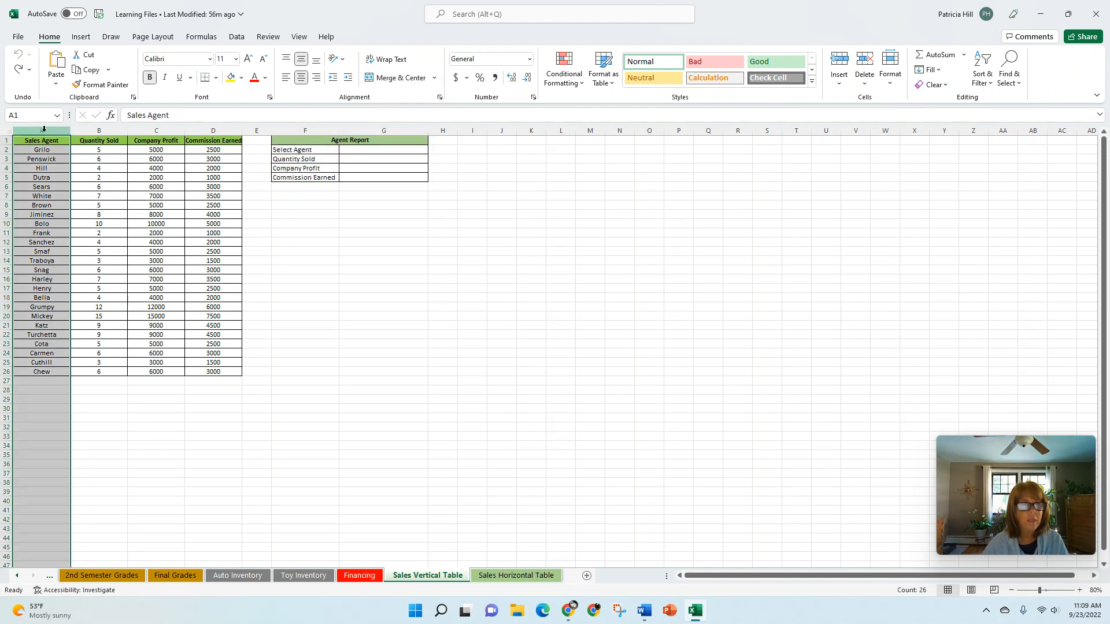
pyautogui.click(98, 131)
pyautogui.click(153, 131)
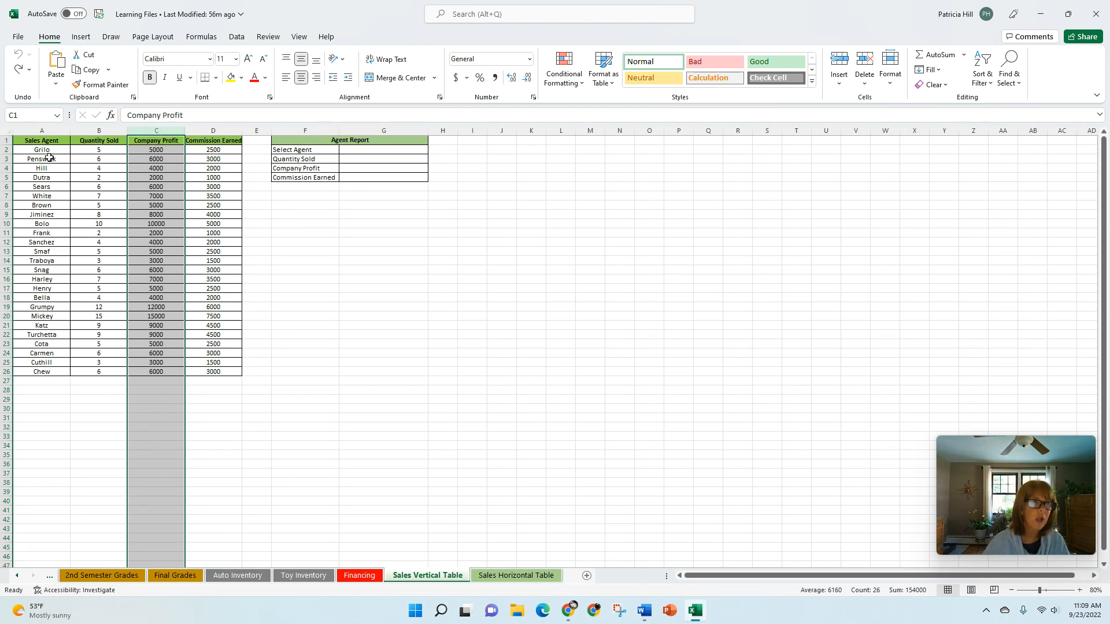
pyautogui.click(5, 150)
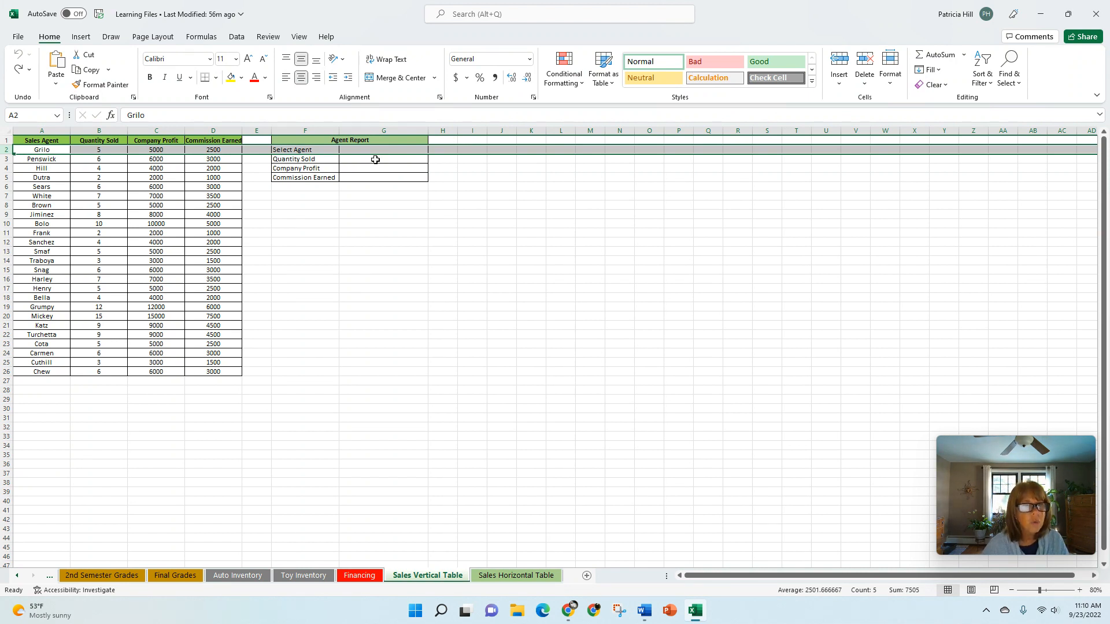
pyautogui.click(376, 159)
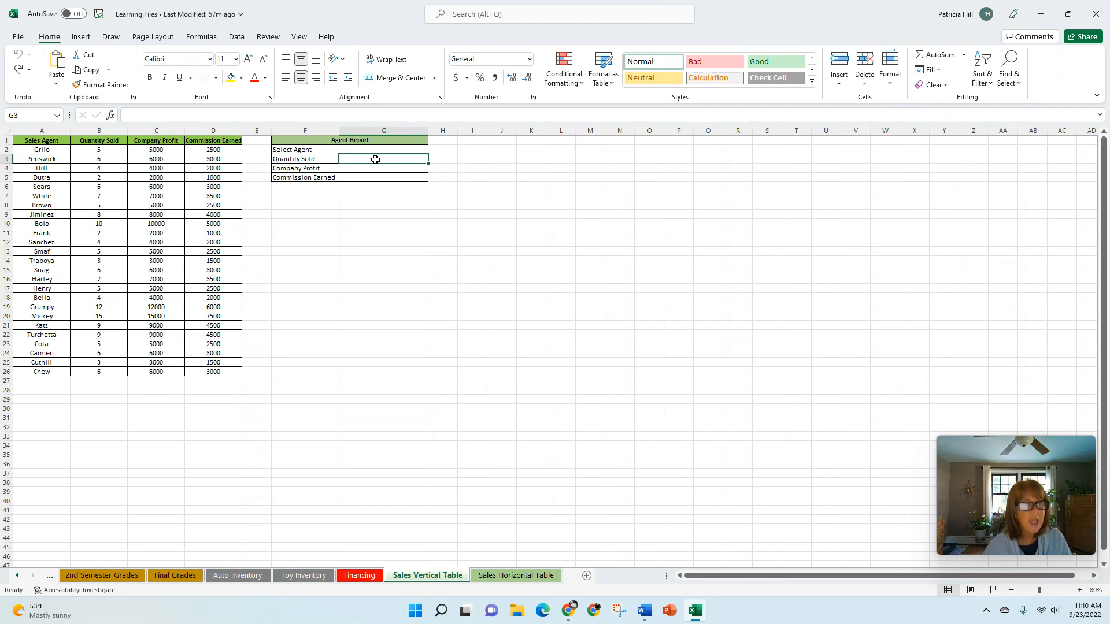
pyautogui.click(384, 151)
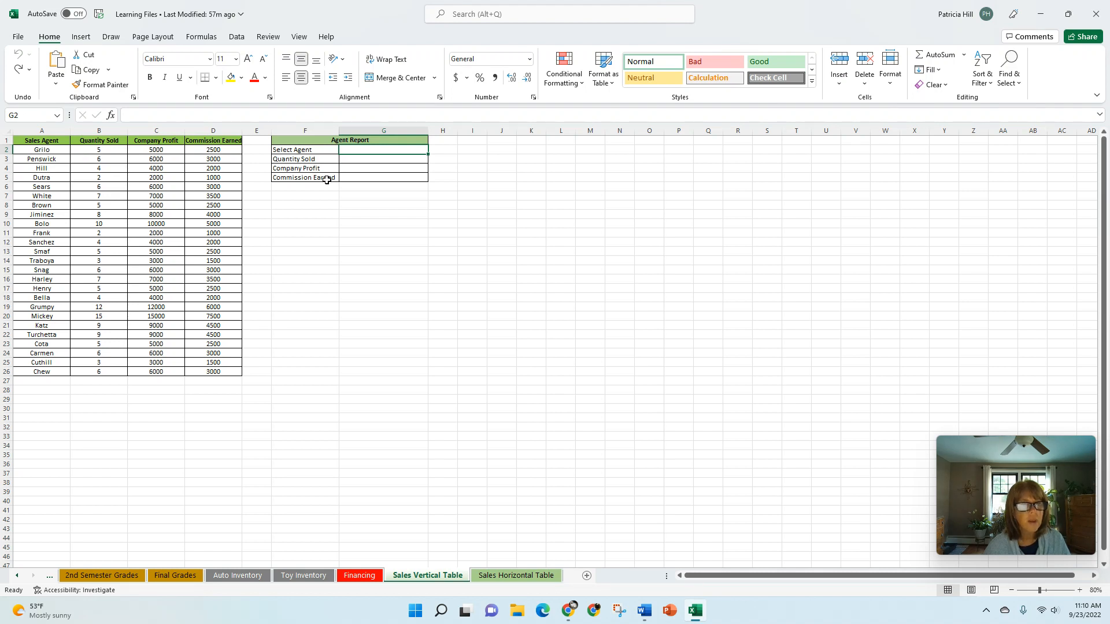
pyautogui.click(352, 160)
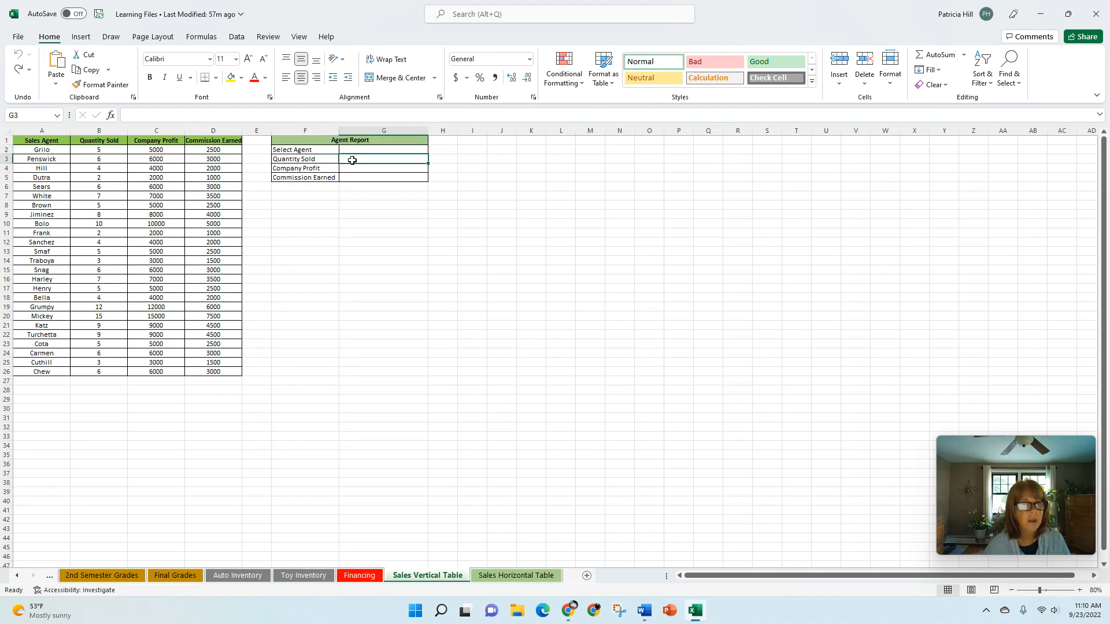
pyautogui.moveTo(352, 160); pyautogui.dragTo(352, 178)
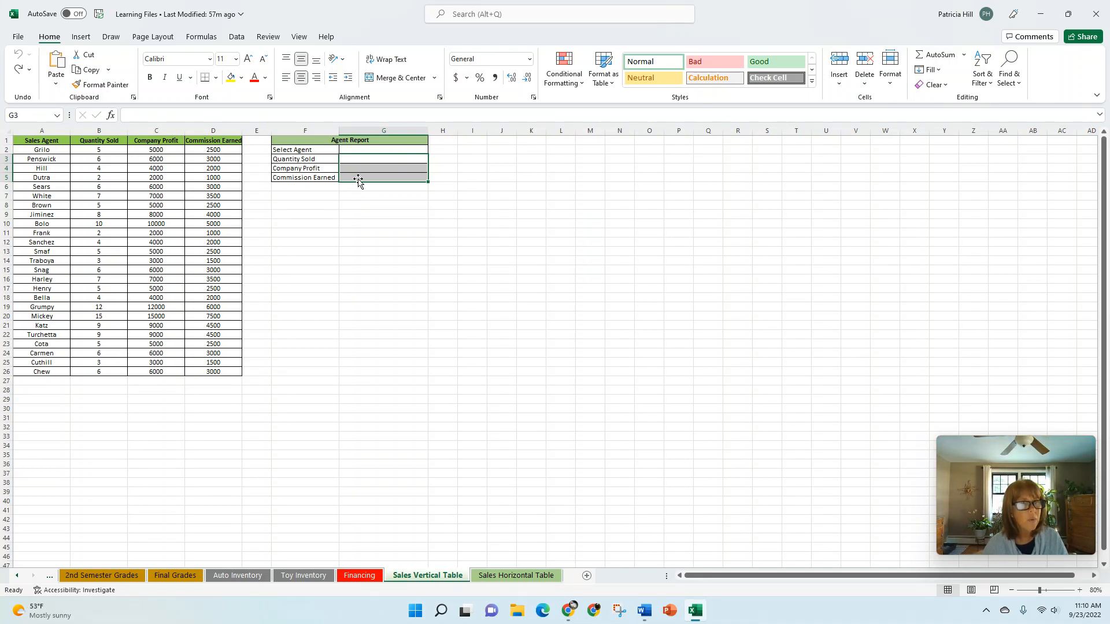
# Search the functions for vlookup and insert VLOOKUP in the report's Quantity Sold cell G3.
pyautogui.click(354, 157)
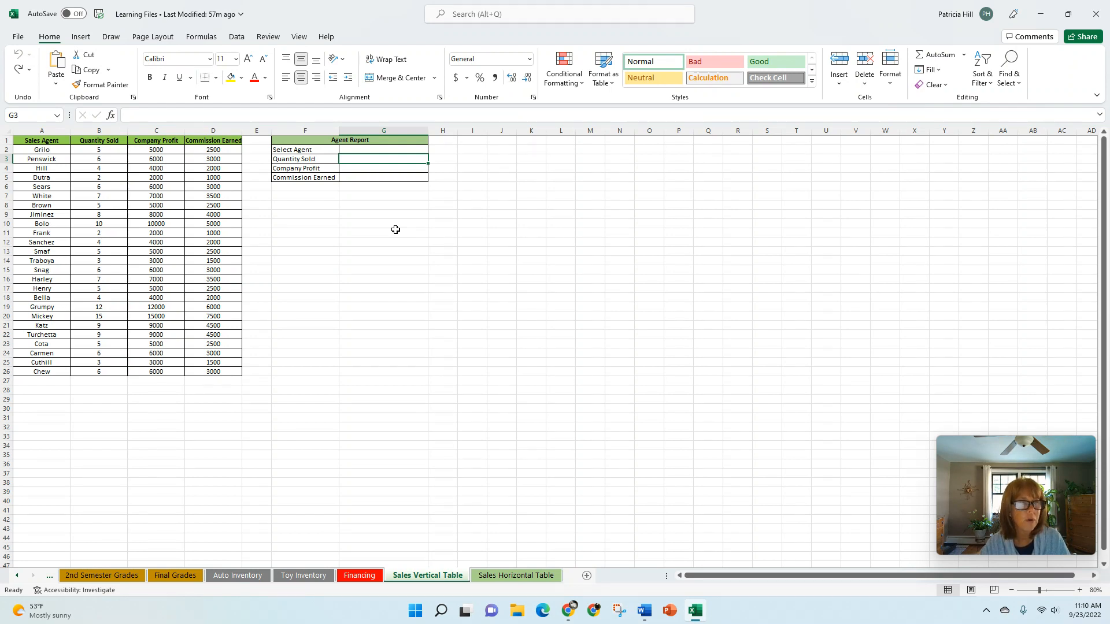
pyautogui.click(111, 119)
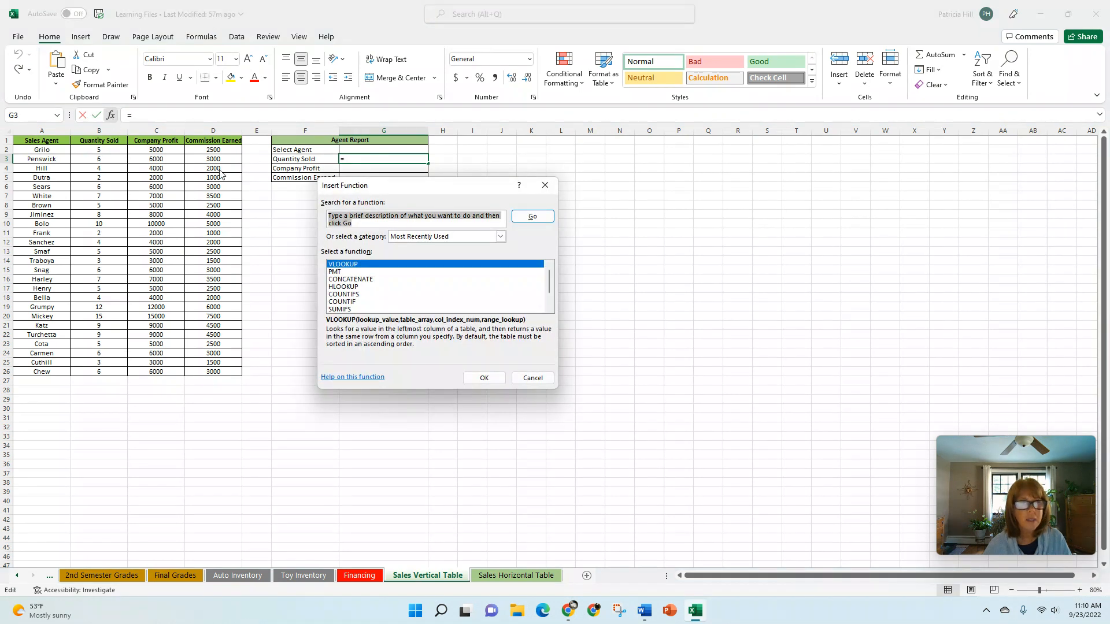
pyautogui.write('v')
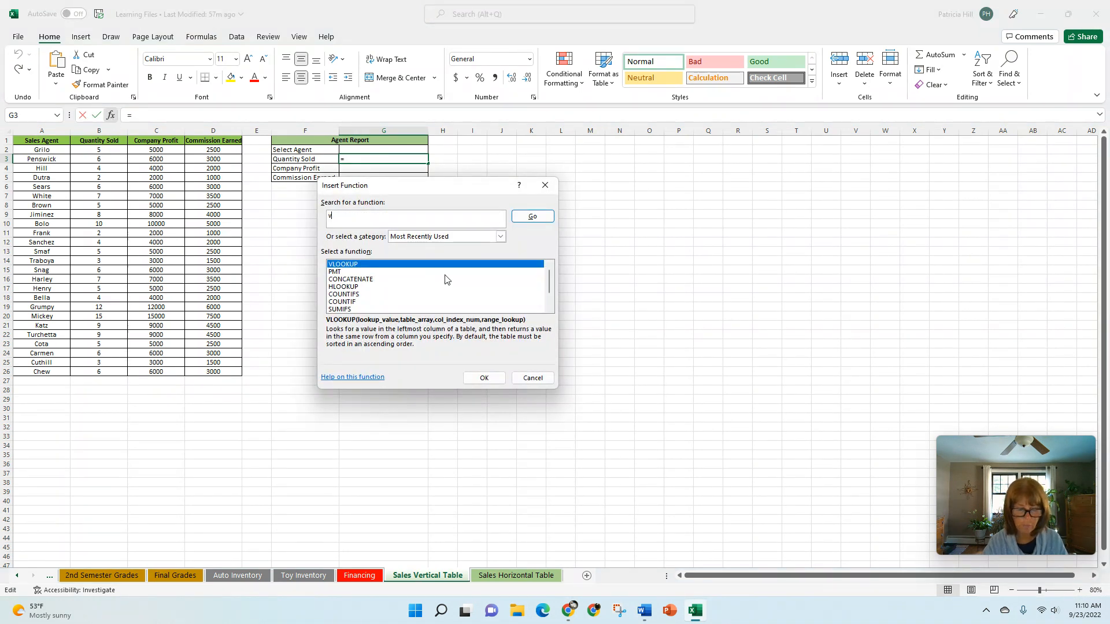
pyautogui.write('lookup')
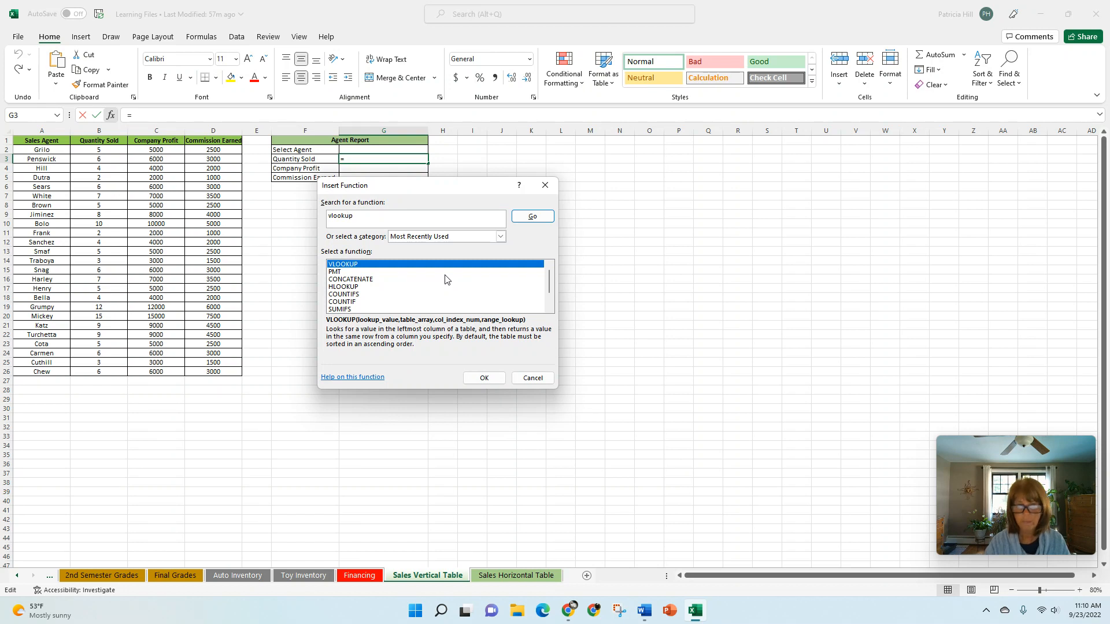
pyautogui.press('Return')
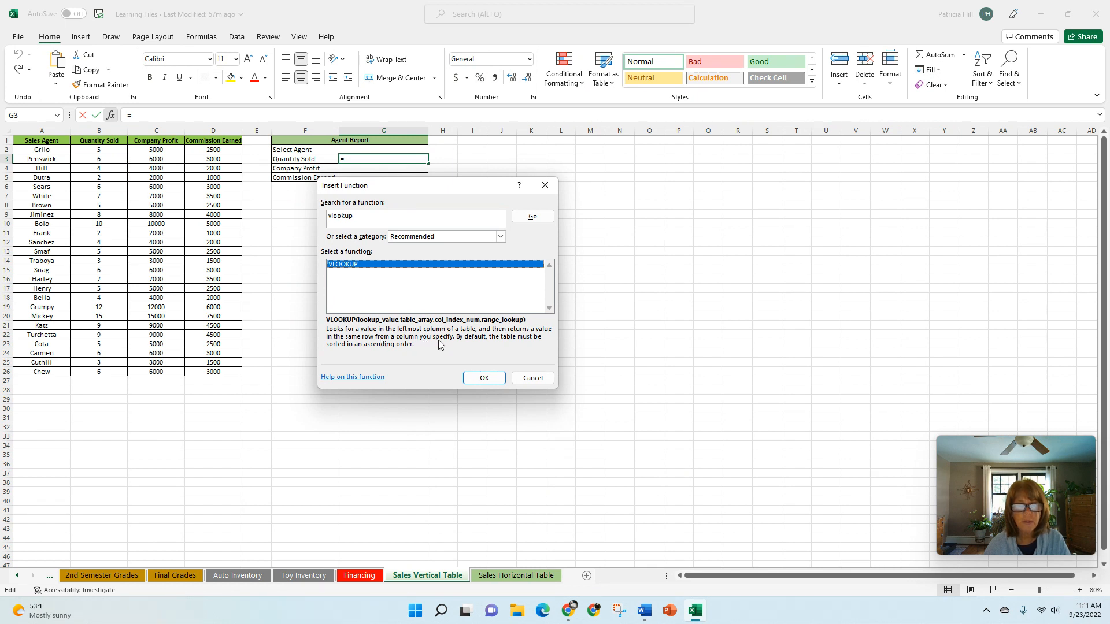
pyautogui.click(477, 379)
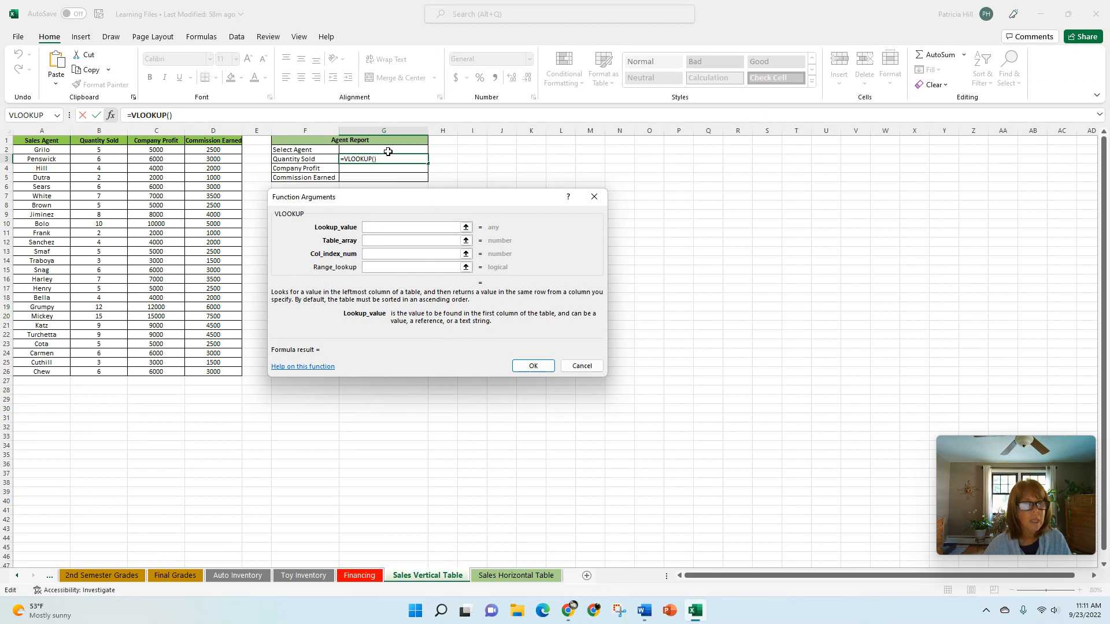
# Complete the VLOOKUP in G3 with lookup value G2, table array A2:D26, column index 2 and range lookup FALSE.
pyautogui.click(369, 149)
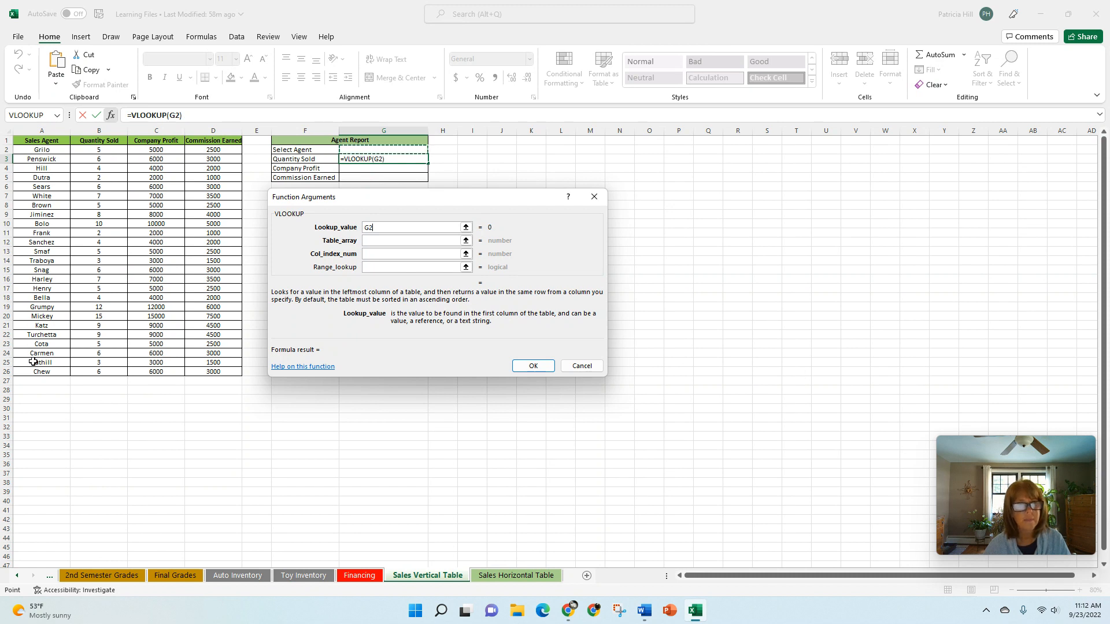
pyautogui.click(373, 240)
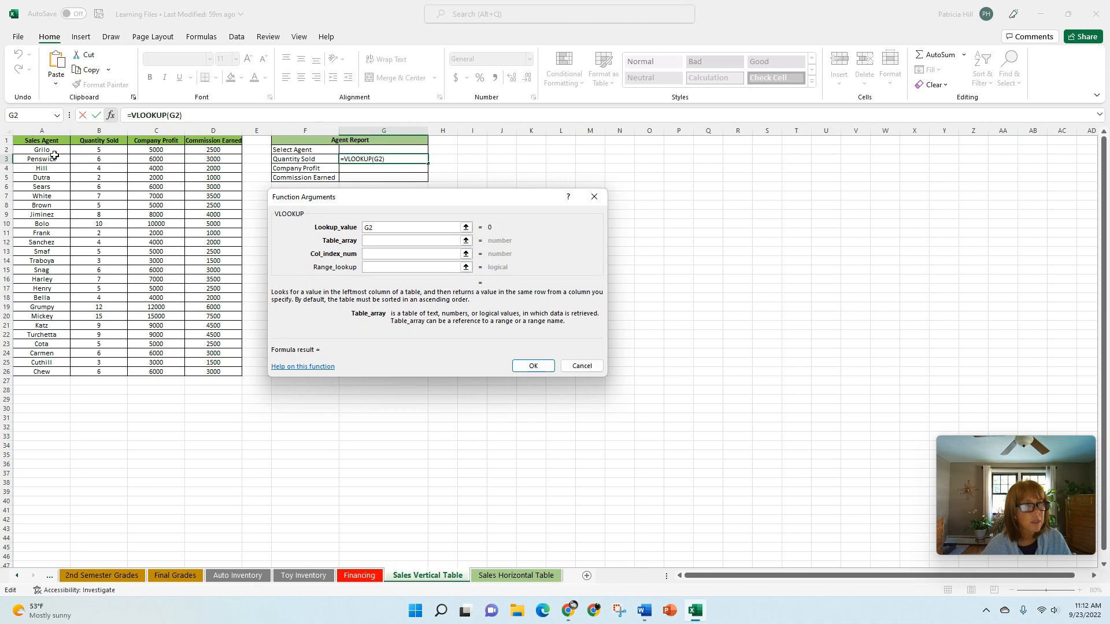
pyautogui.moveTo(44, 152); pyautogui.dragTo(193, 371)
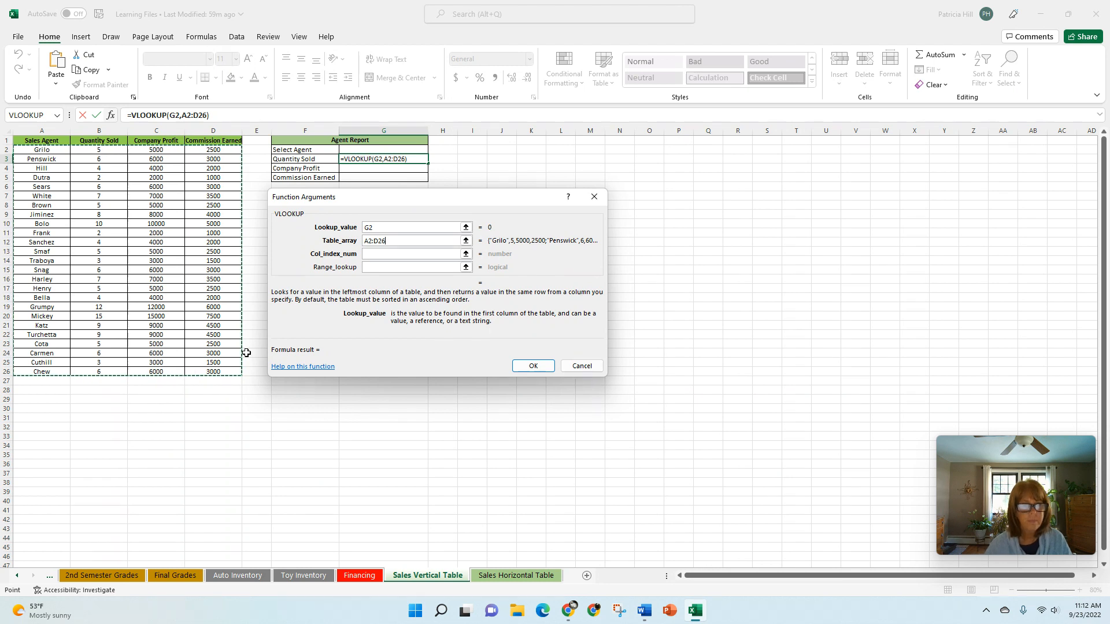
pyautogui.click(384, 255)
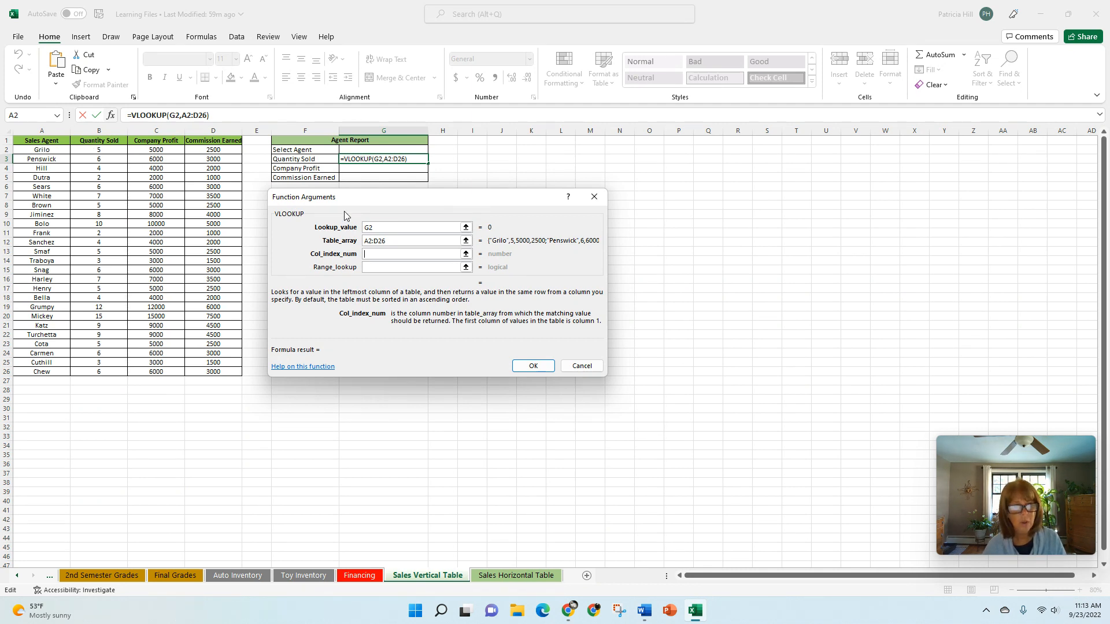
pyautogui.write('2')
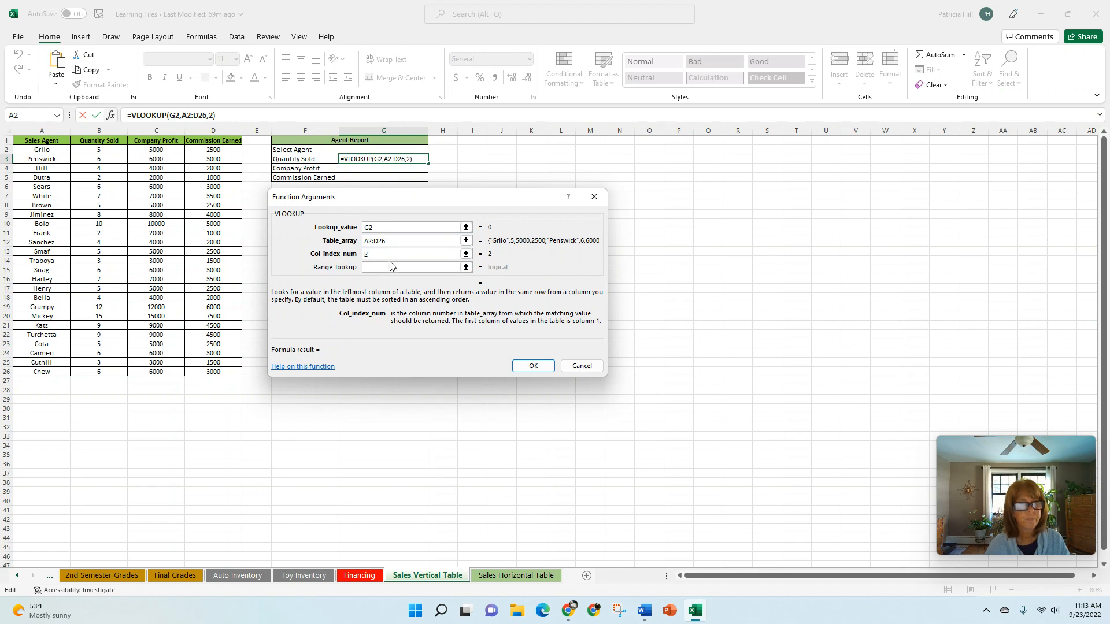
pyautogui.click(381, 268)
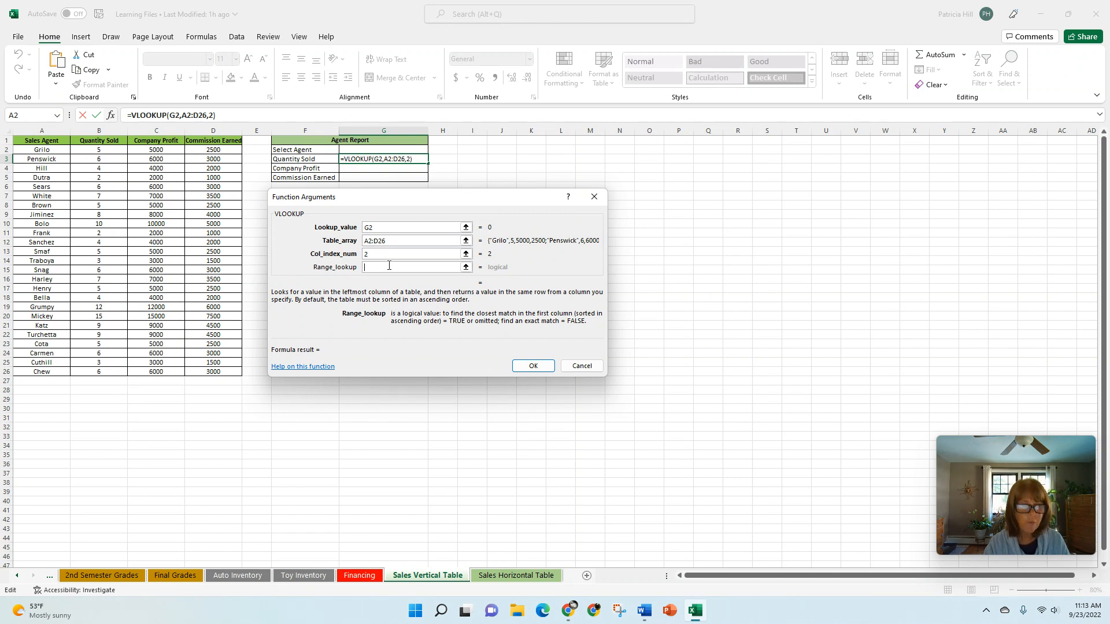
pyautogui.write('false')
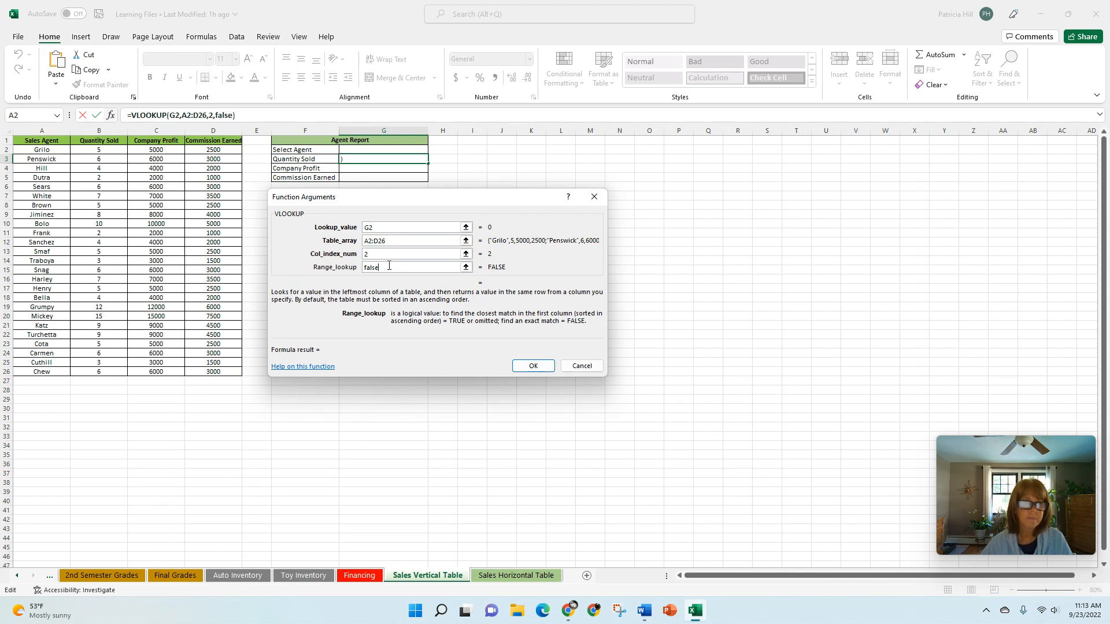
pyautogui.click(534, 367)
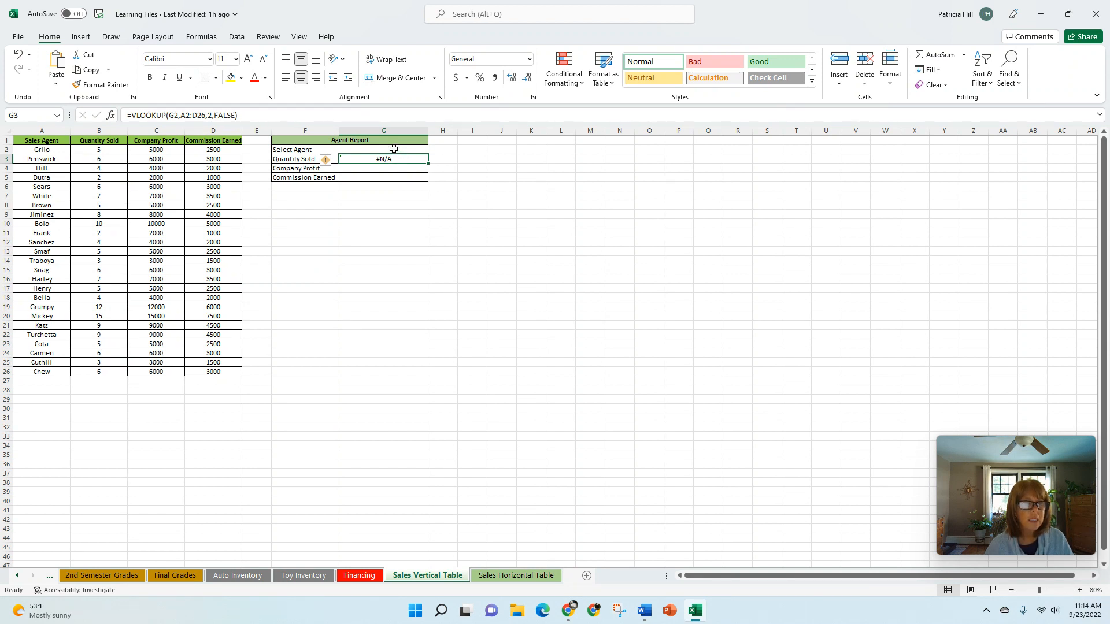
# Enter the agent's surname listed in A4 in the report's Select Agent cell G2.
pyautogui.click(394, 150)
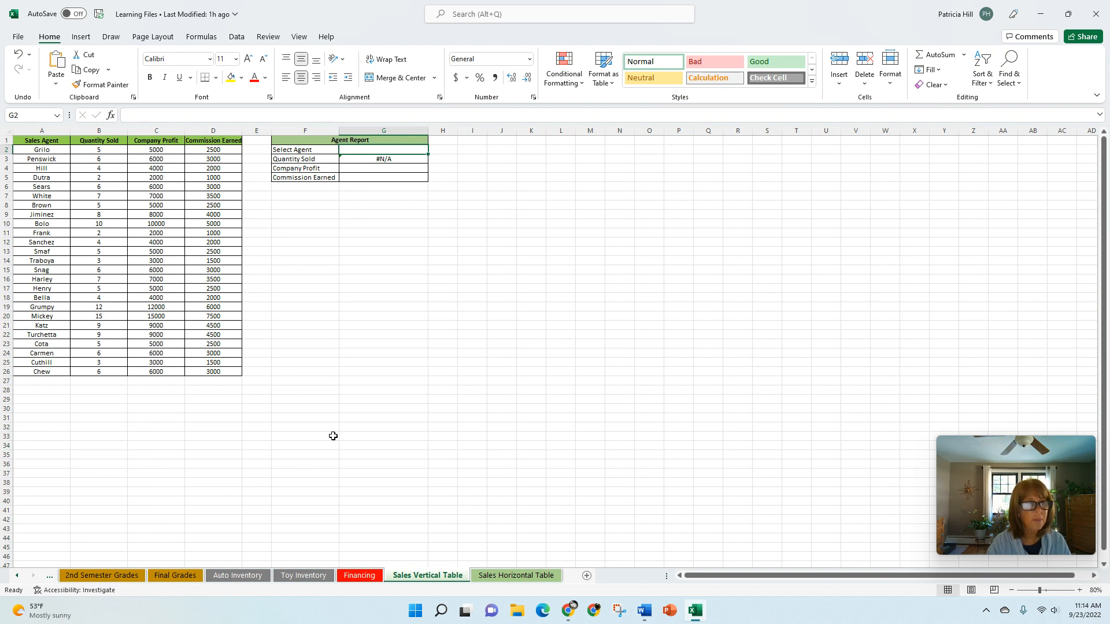
pyautogui.write('Hill')
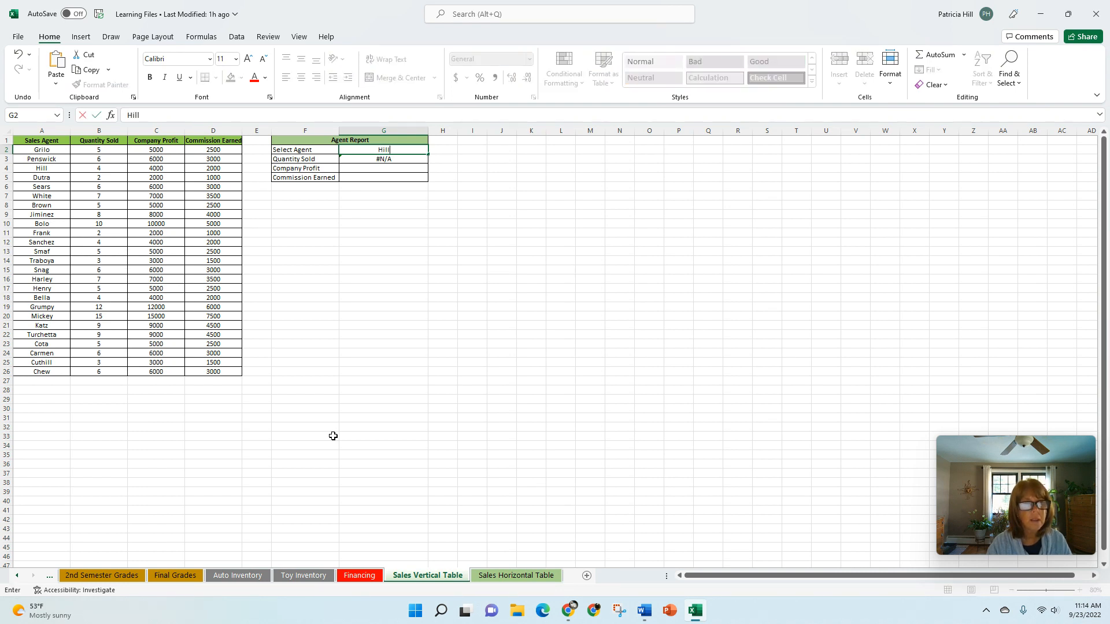
pyautogui.press('Return')
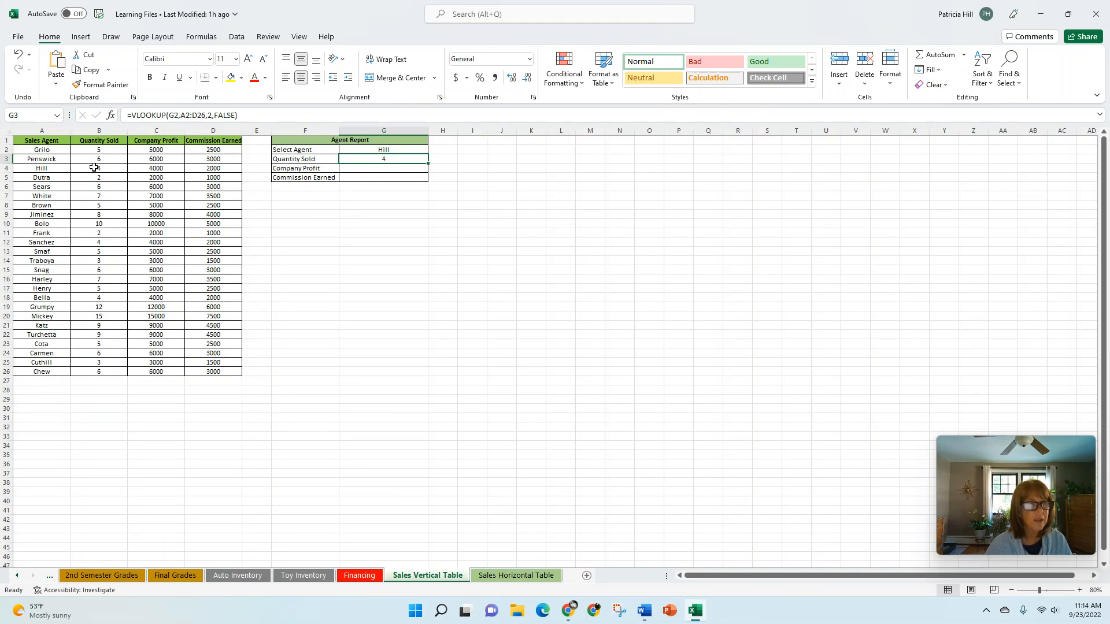
# Compare the selected agent's quantity, profit and commission in row 4 with the corresponding Agent Report cells.
pyautogui.click(56, 168)
pyautogui.moveTo(56, 168); pyautogui.dragTo(93, 169)
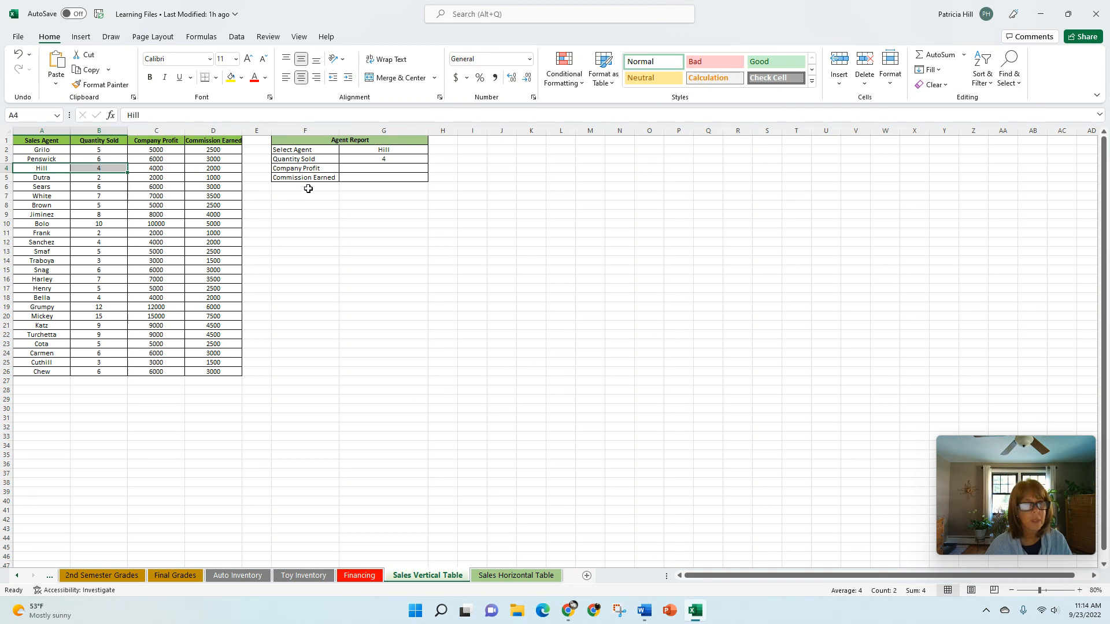
pyautogui.click(361, 167)
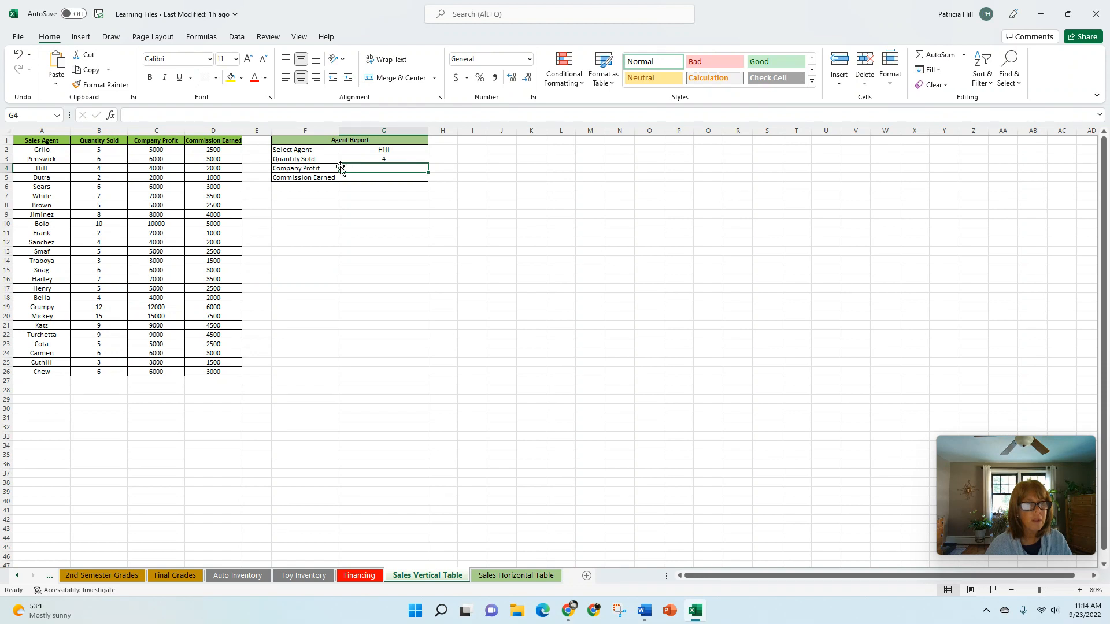
pyautogui.click(145, 168)
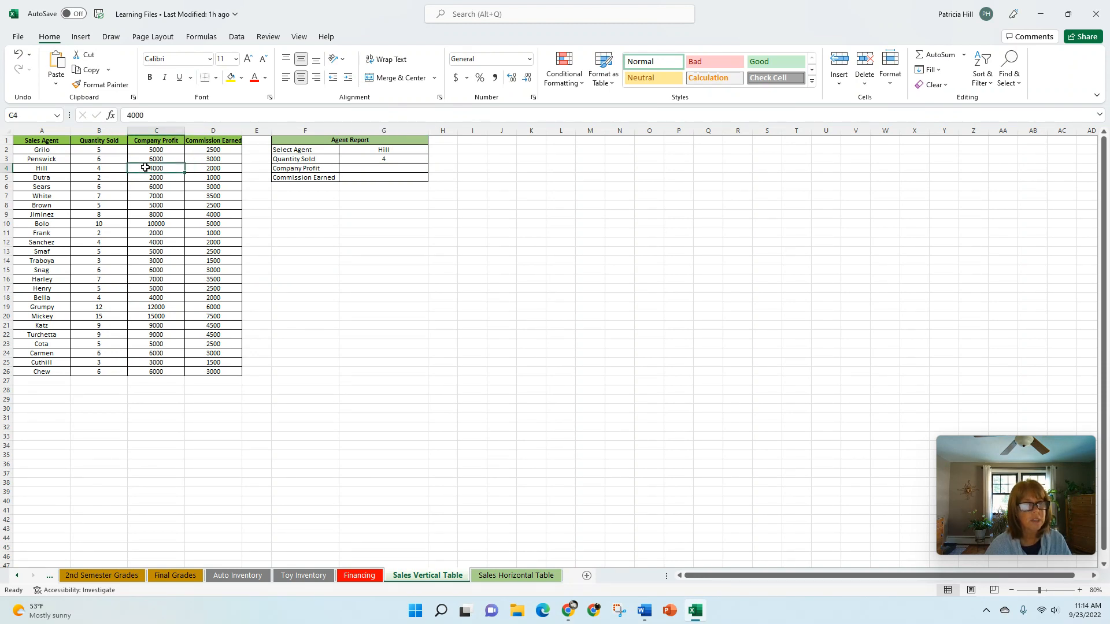
pyautogui.click(362, 178)
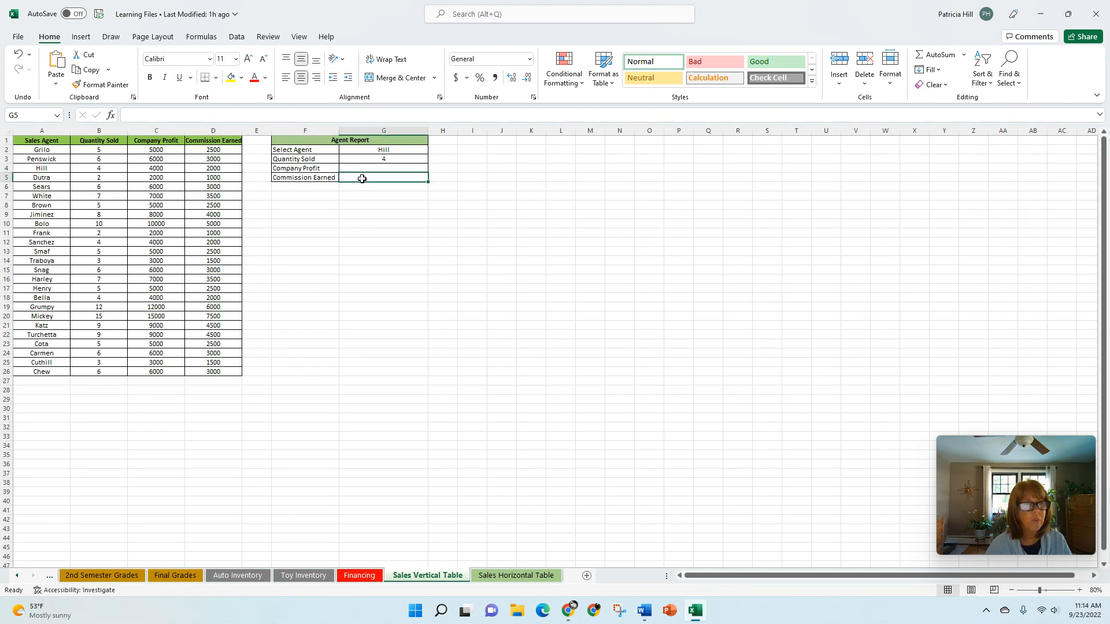
pyautogui.click(215, 168)
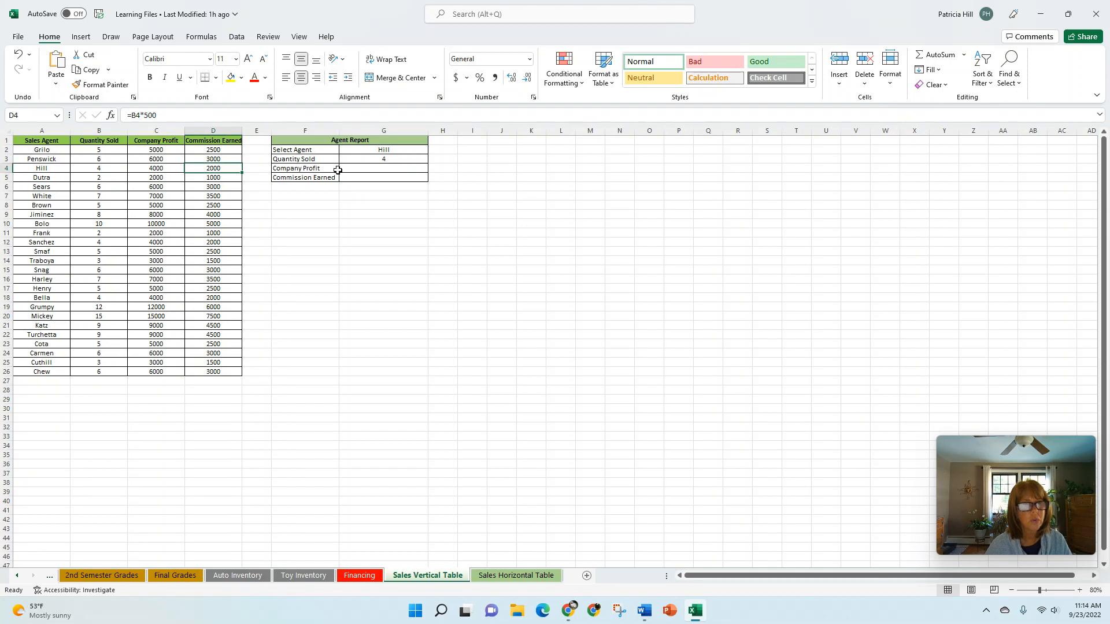
# Insert the VLOOKUP function in the report's Company Profit cell G4.
pyautogui.click(381, 167)
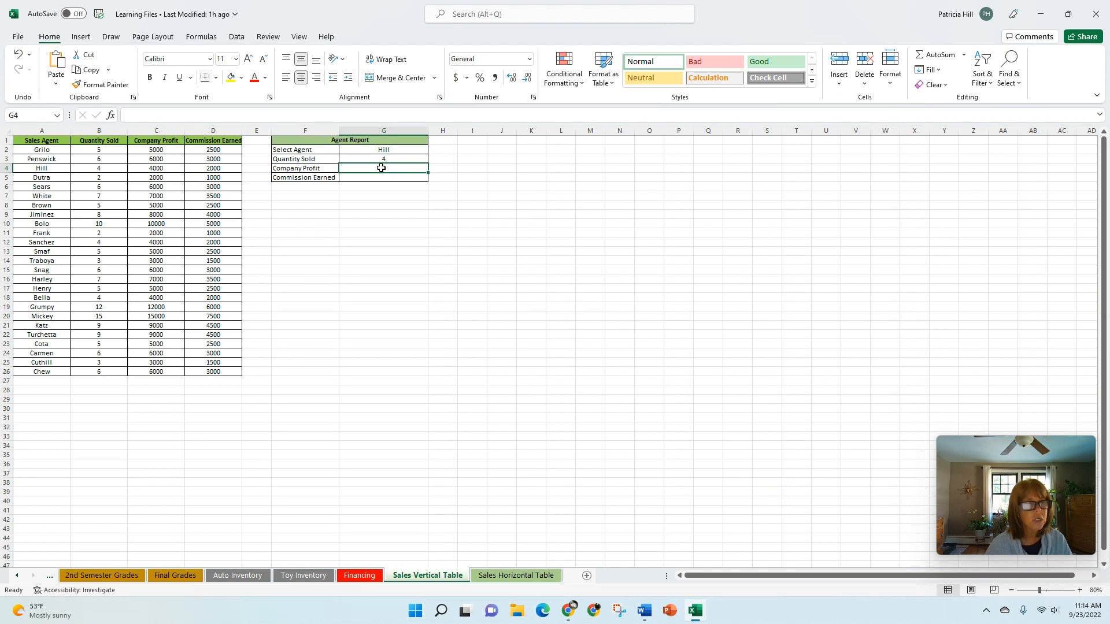
pyautogui.click(111, 116)
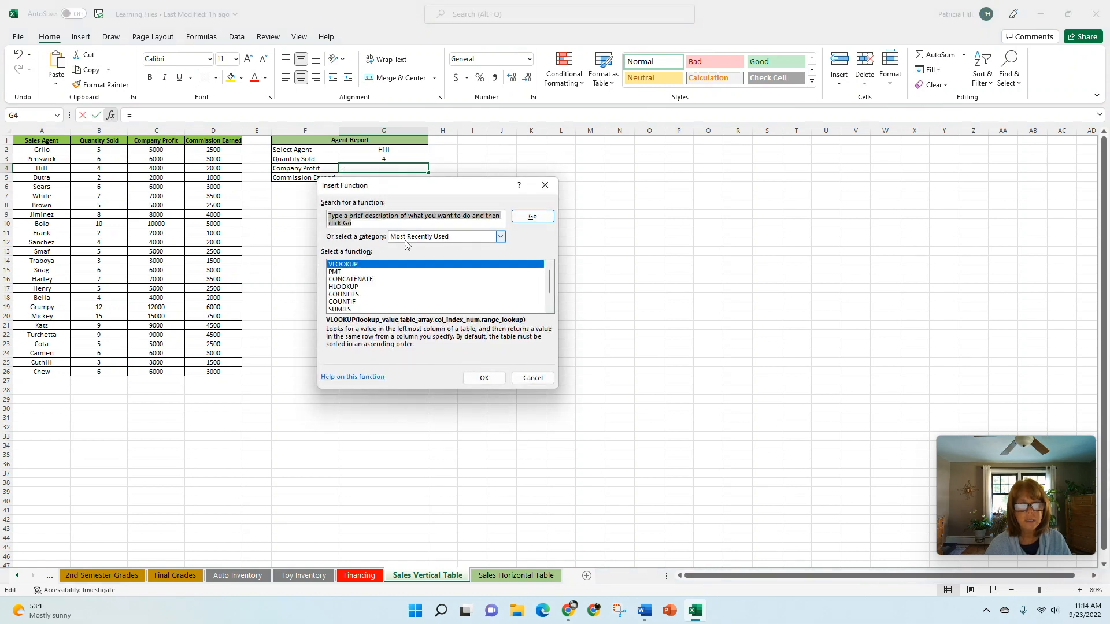
pyautogui.click(354, 267)
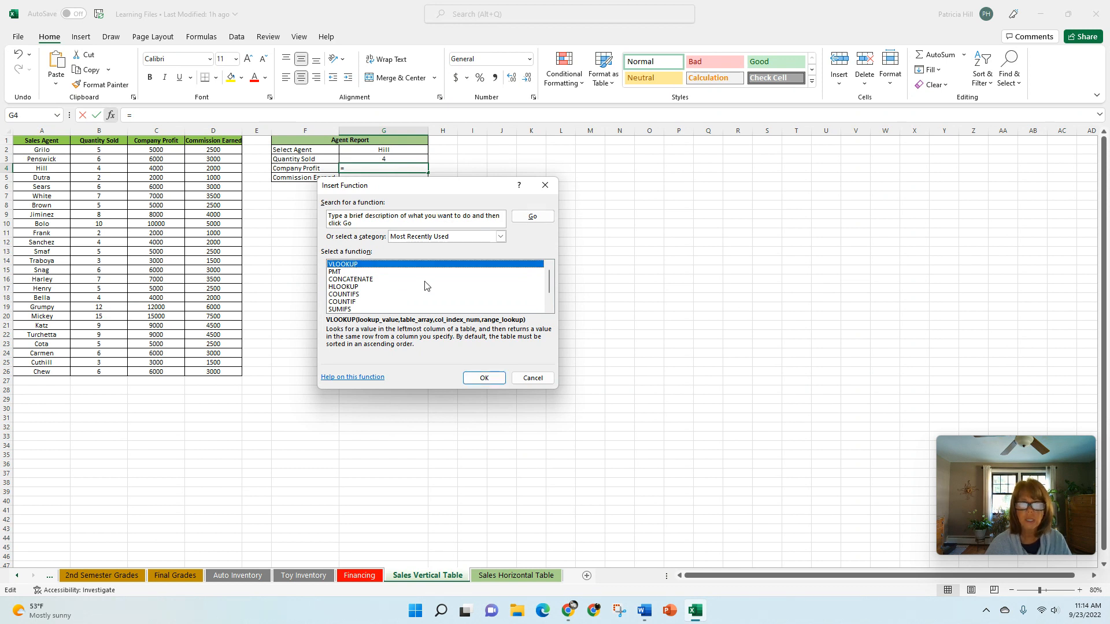
pyautogui.click(483, 378)
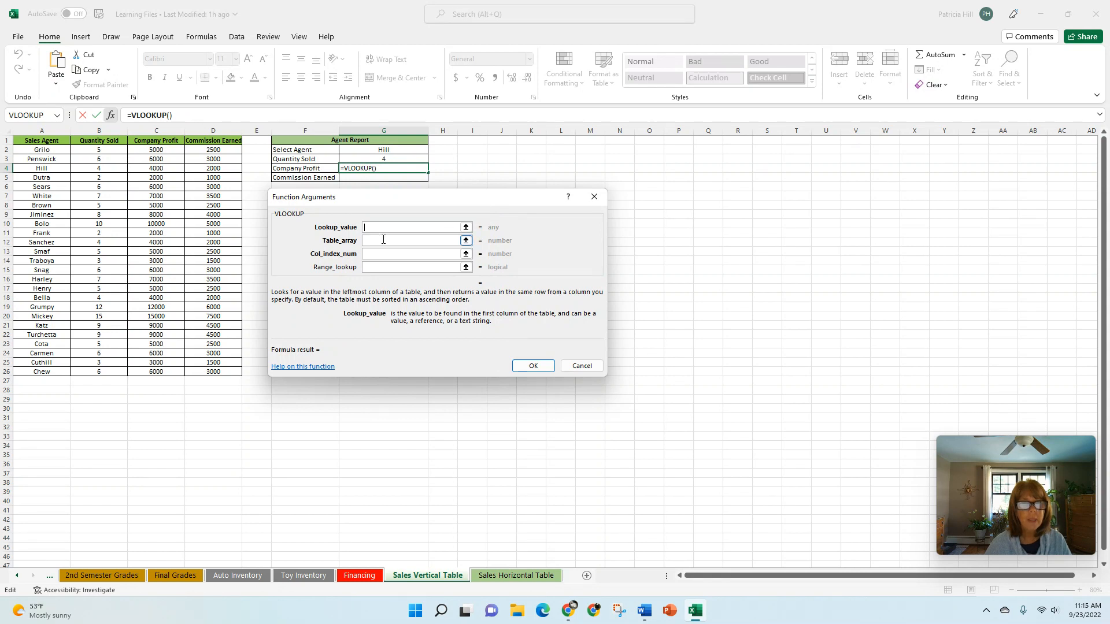
# Complete the VLOOKUP in G4 with lookup value G2, table array A2:D26, column index 3 and range lookup FALSE.
pyautogui.click(384, 149)
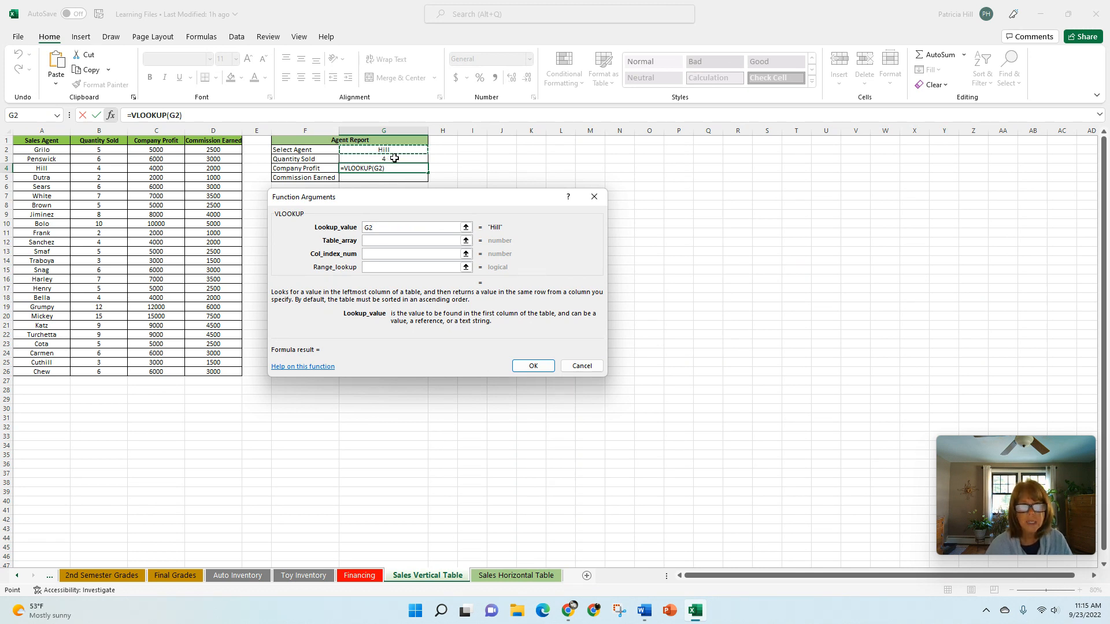
pyautogui.click(373, 241)
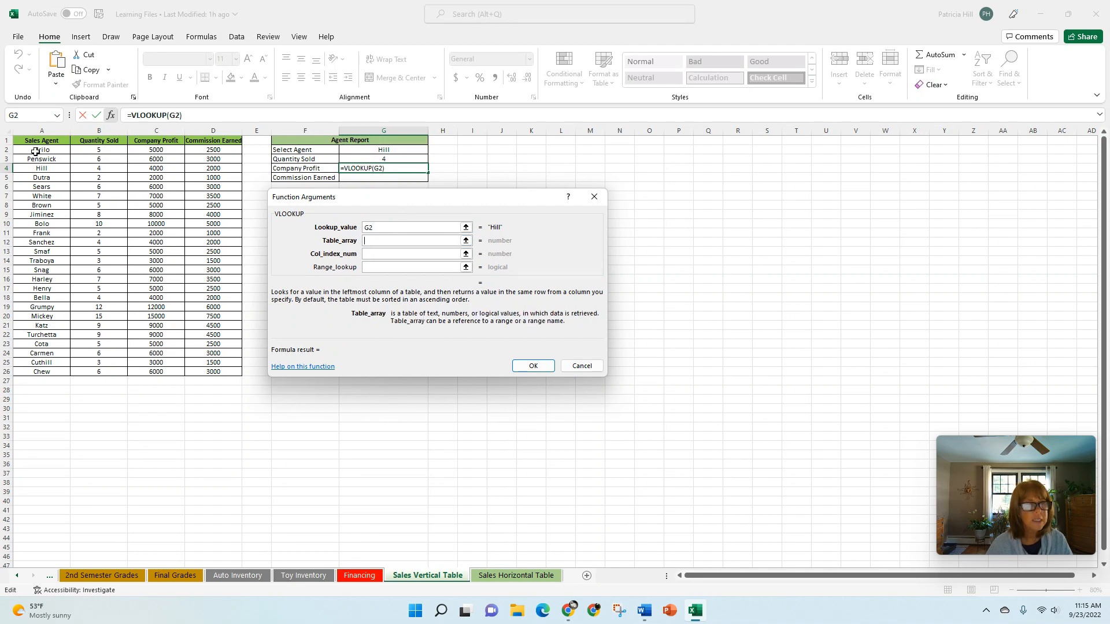
pyautogui.moveTo(38, 149); pyautogui.dragTo(208, 370)
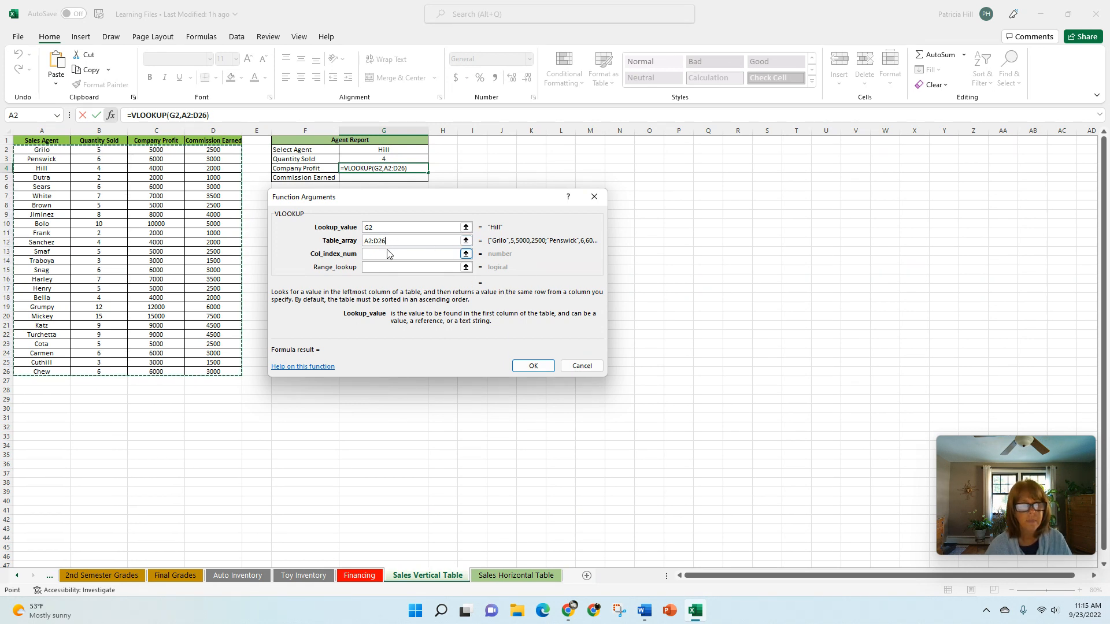
pyautogui.click(390, 252)
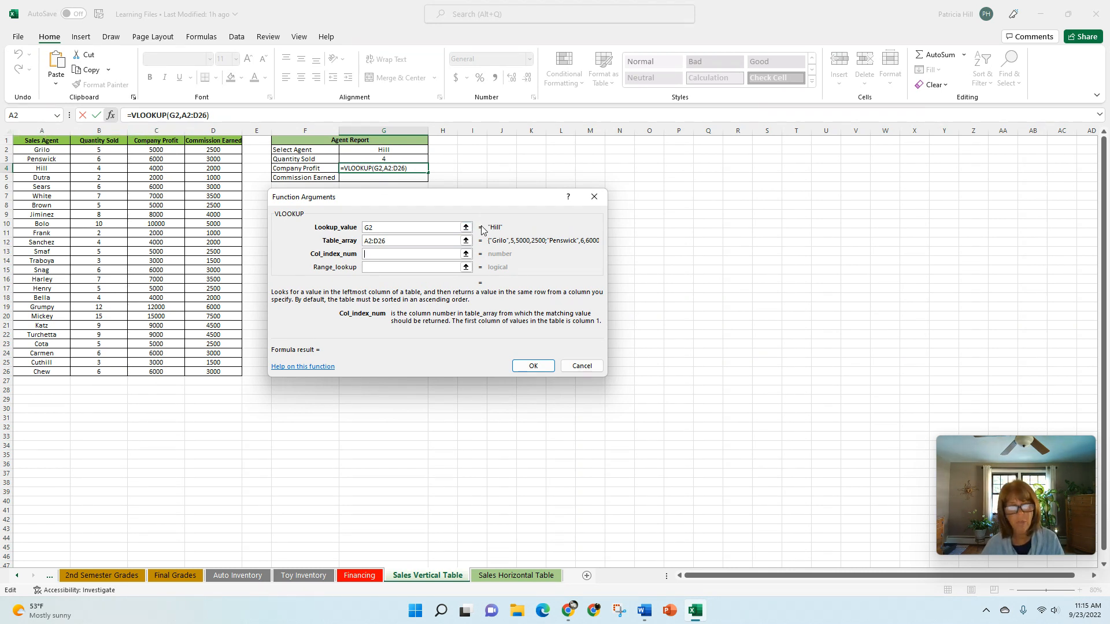
pyautogui.write('3')
pyautogui.click(438, 268)
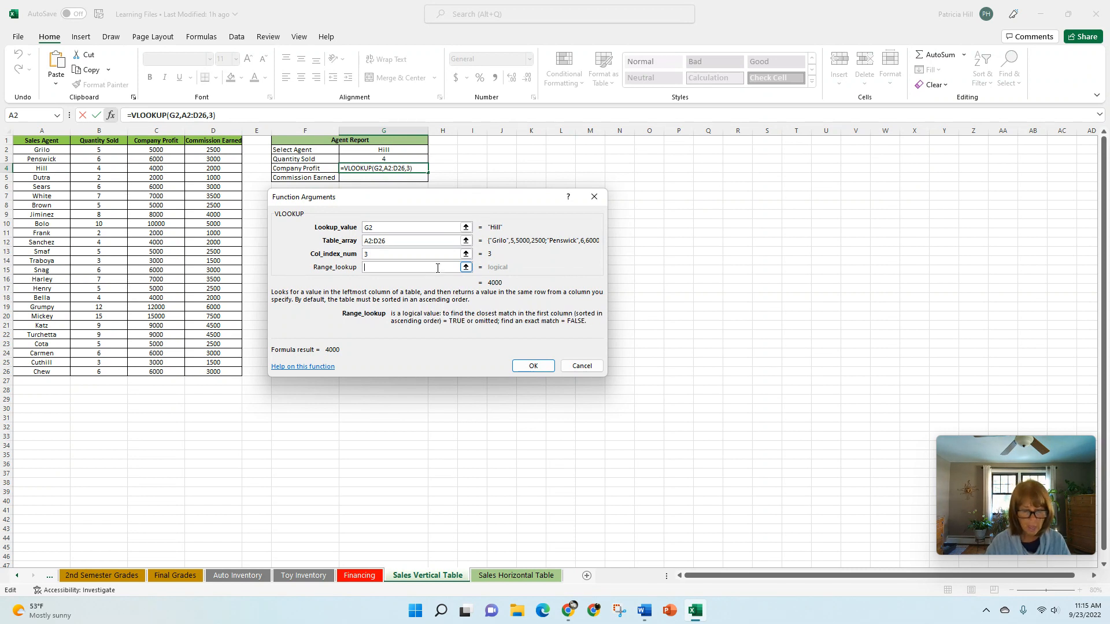
pyautogui.write('fal')
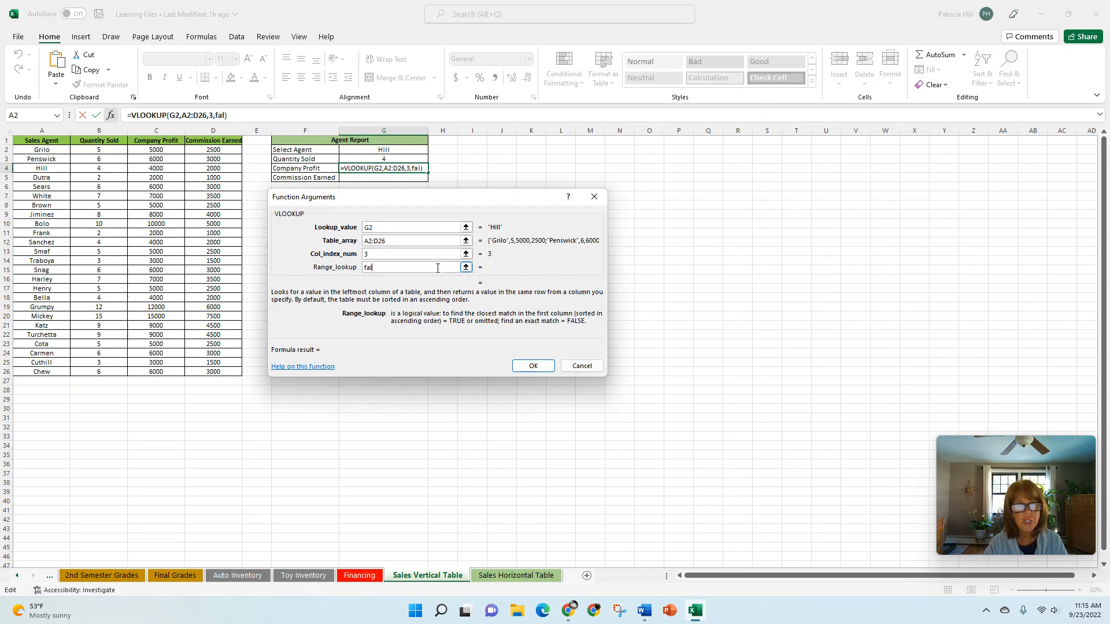
pyautogui.write('se')
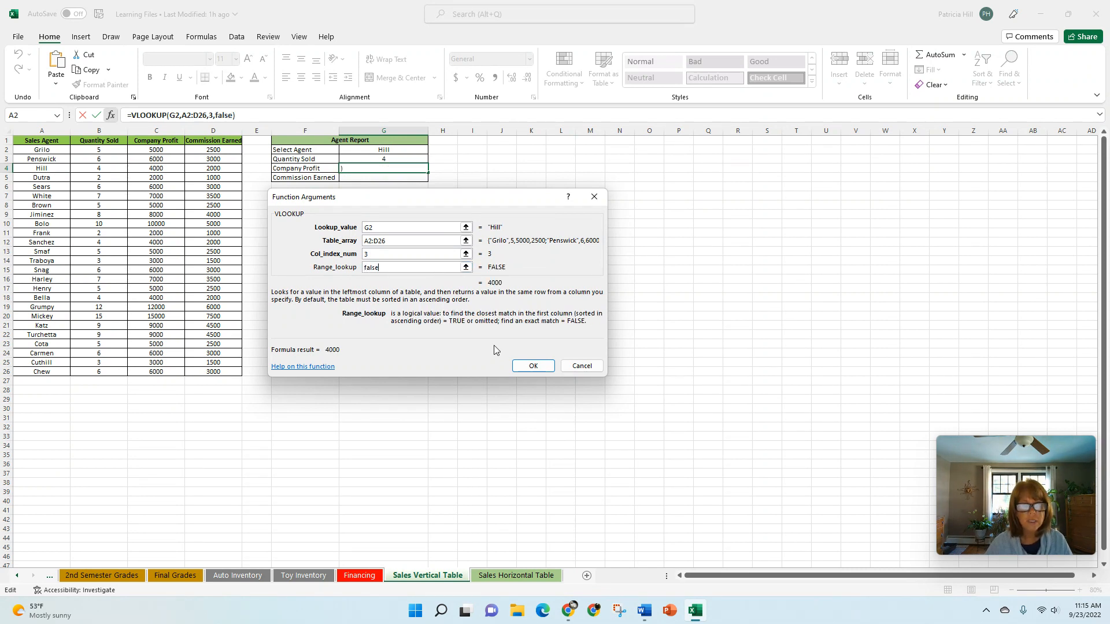
pyautogui.click(533, 366)
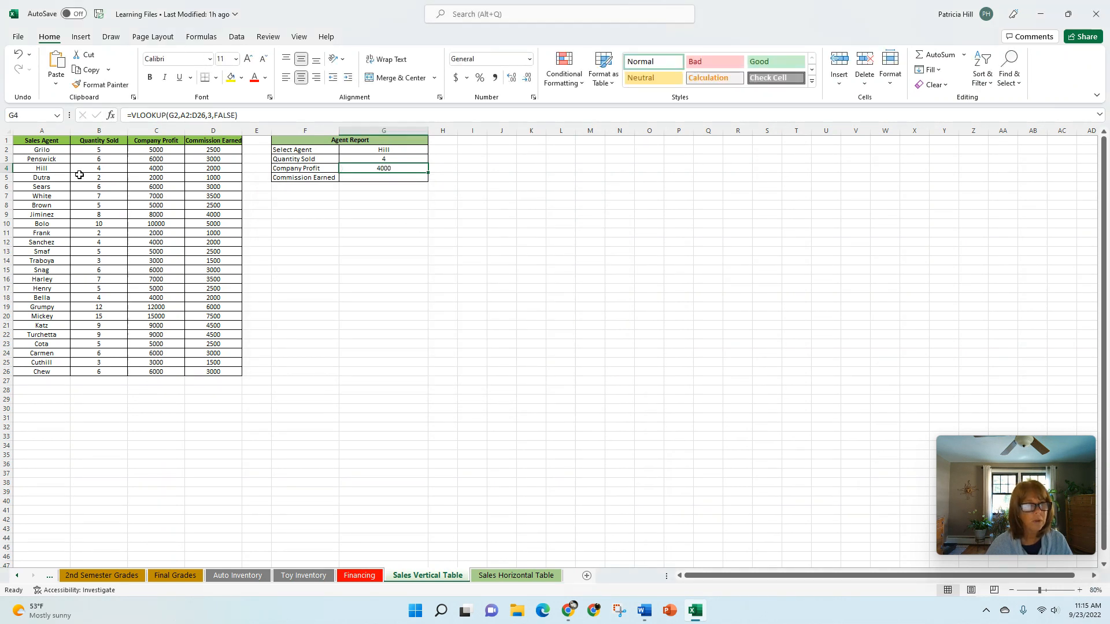
# Check row 4's figures against the report, and enter the agent's surname listed in A2 in the Select Agent cell G2.
pyautogui.moveTo(63, 171); pyautogui.dragTo(167, 169)
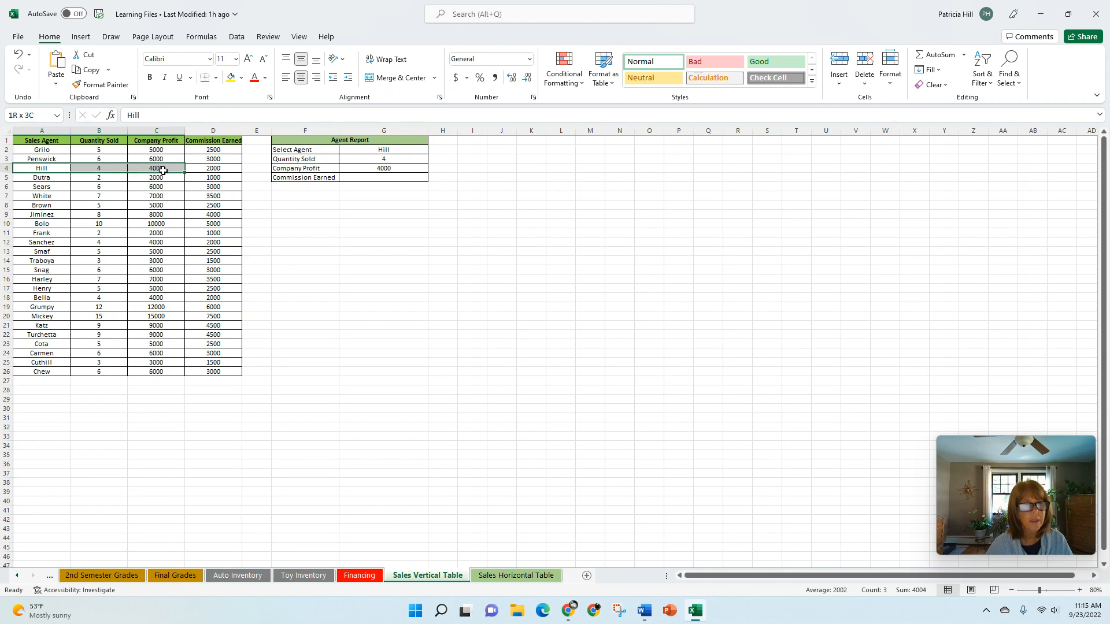
pyautogui.click(384, 148)
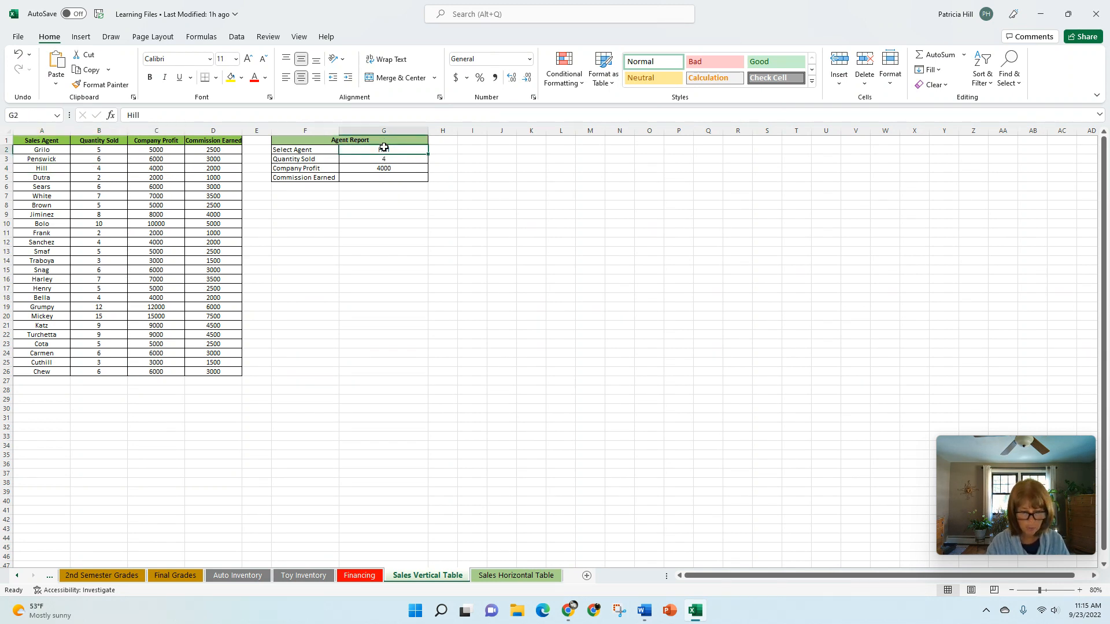
pyautogui.write('Gril')
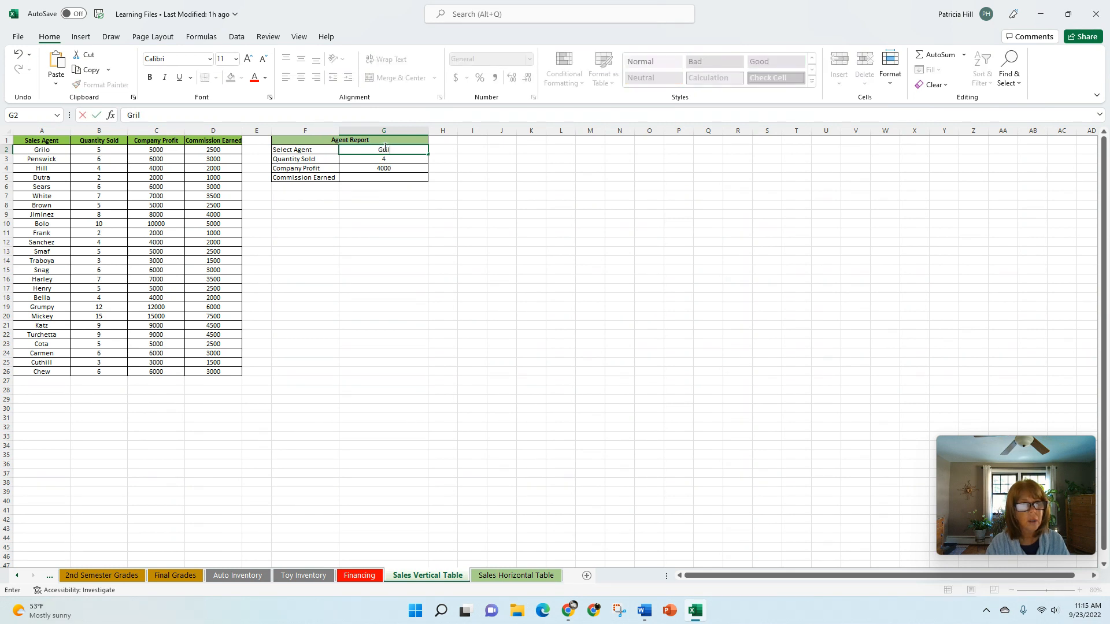
pyautogui.write('o')
pyautogui.press('Return')
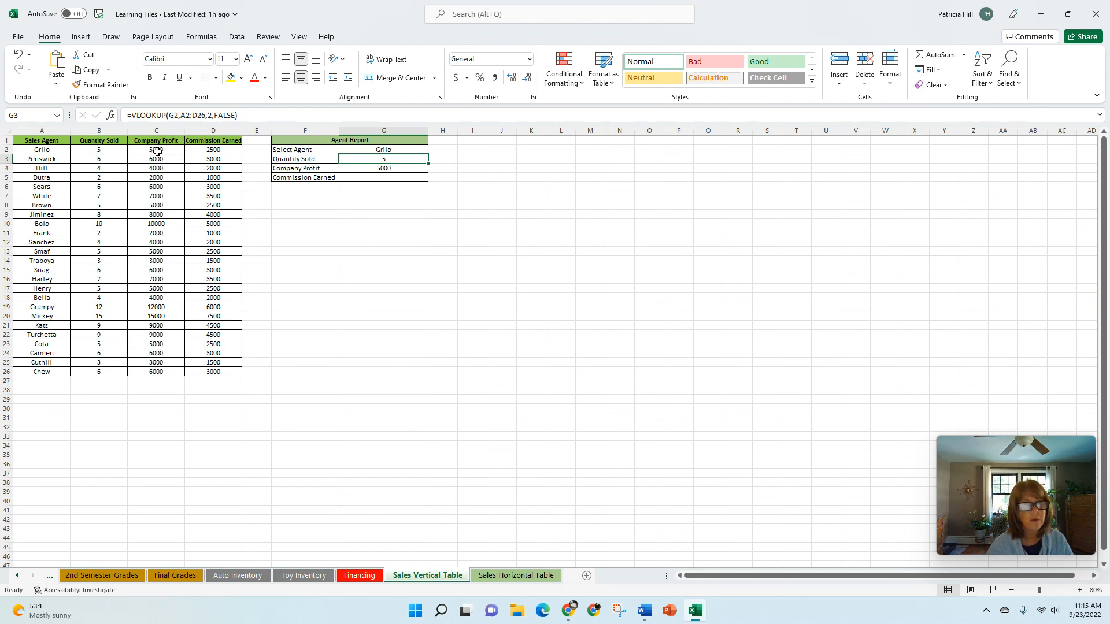
# Insert the VLOOKUP function in the report's Commission Earned cell G5.
pyautogui.click(371, 176)
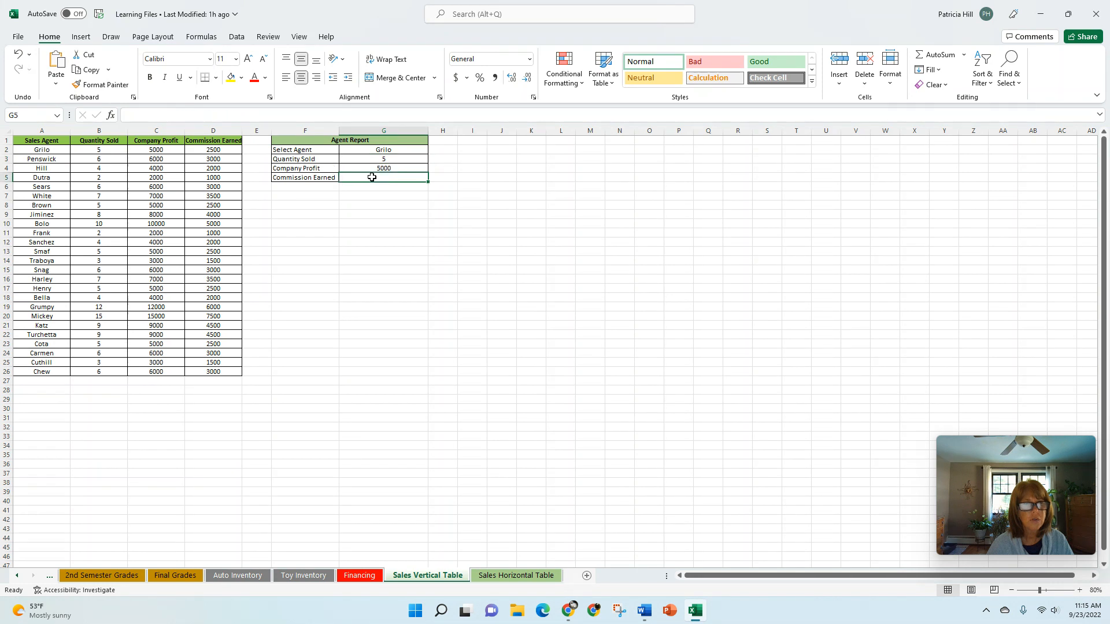
pyautogui.click(124, 116)
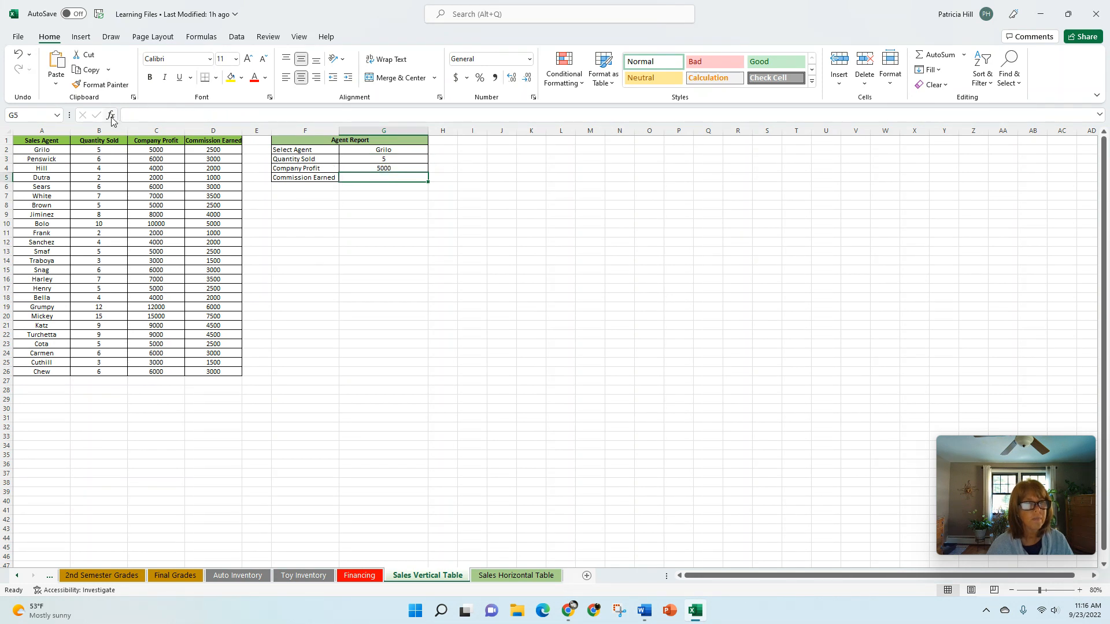
pyautogui.click(112, 117)
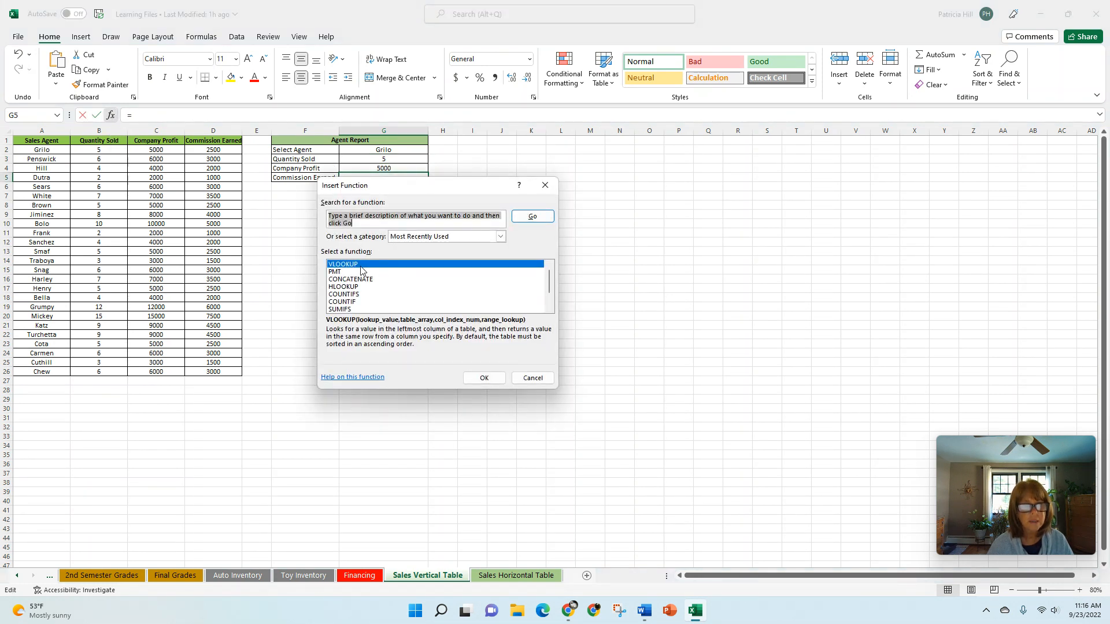
pyautogui.click(484, 377)
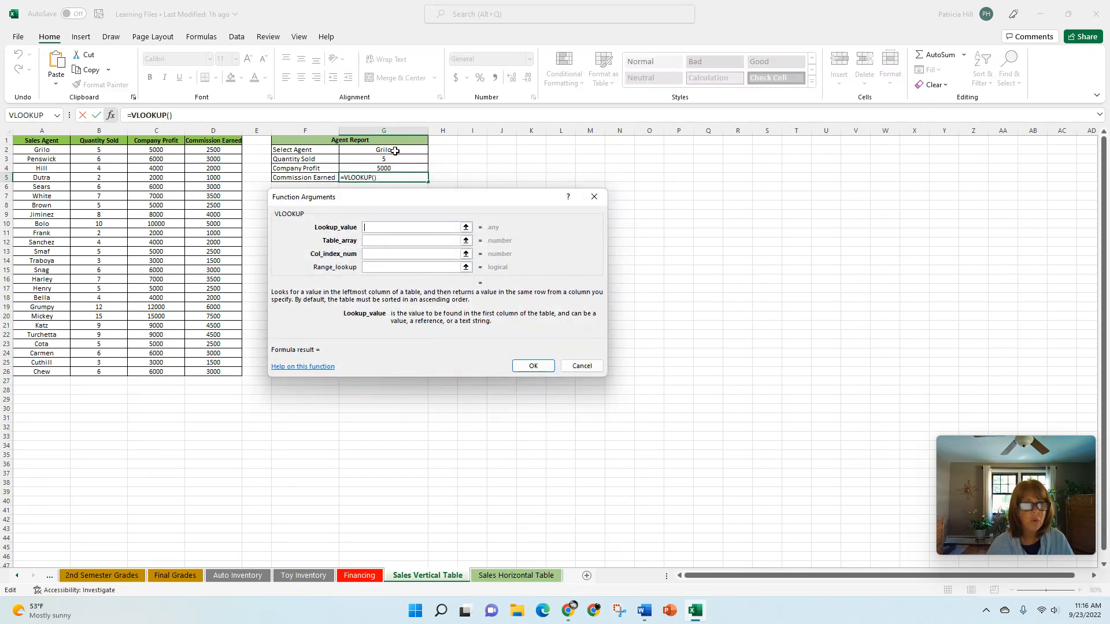
# Complete the VLOOKUP in G5 with lookup value G2, table array A2:D26, column index 4 and range lookup FALSE.
pyautogui.click(395, 151)
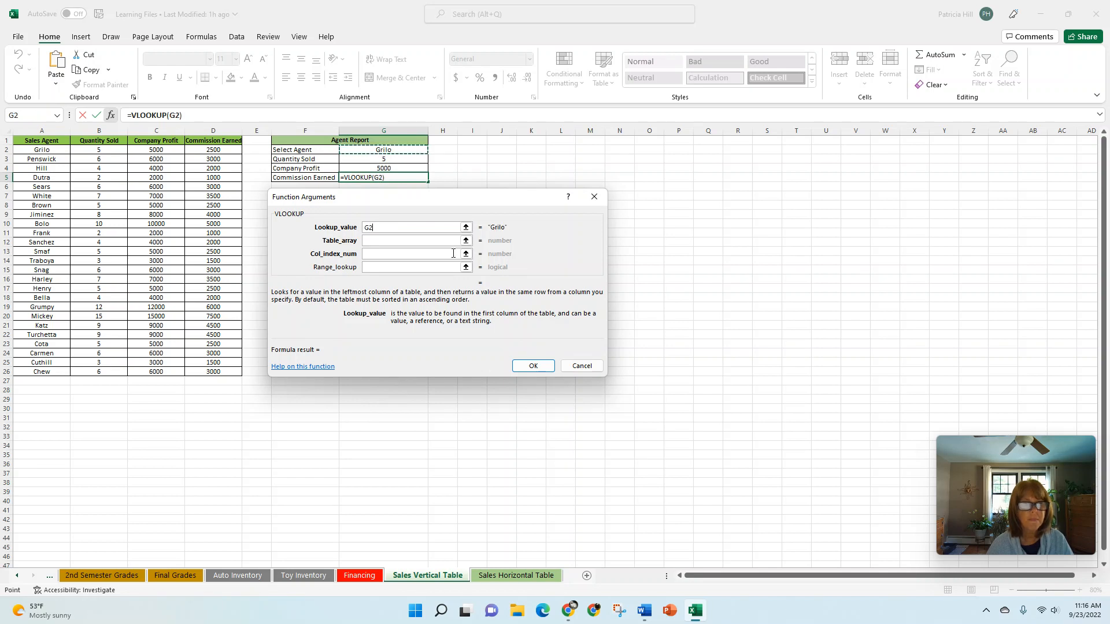
pyautogui.click(380, 240)
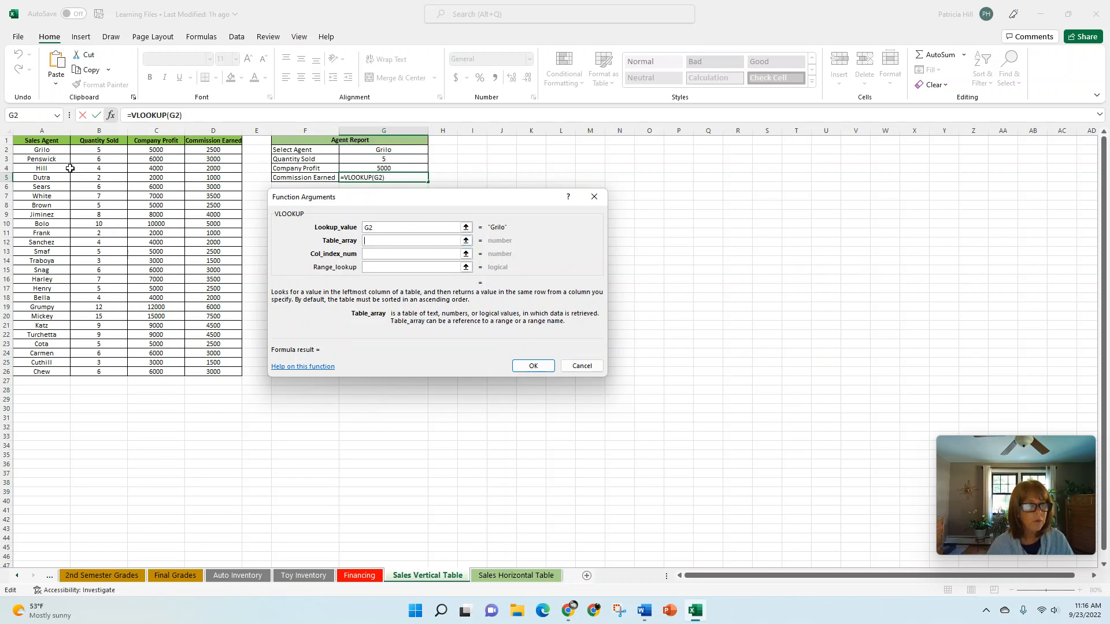
pyautogui.moveTo(48, 149); pyautogui.dragTo(190, 370)
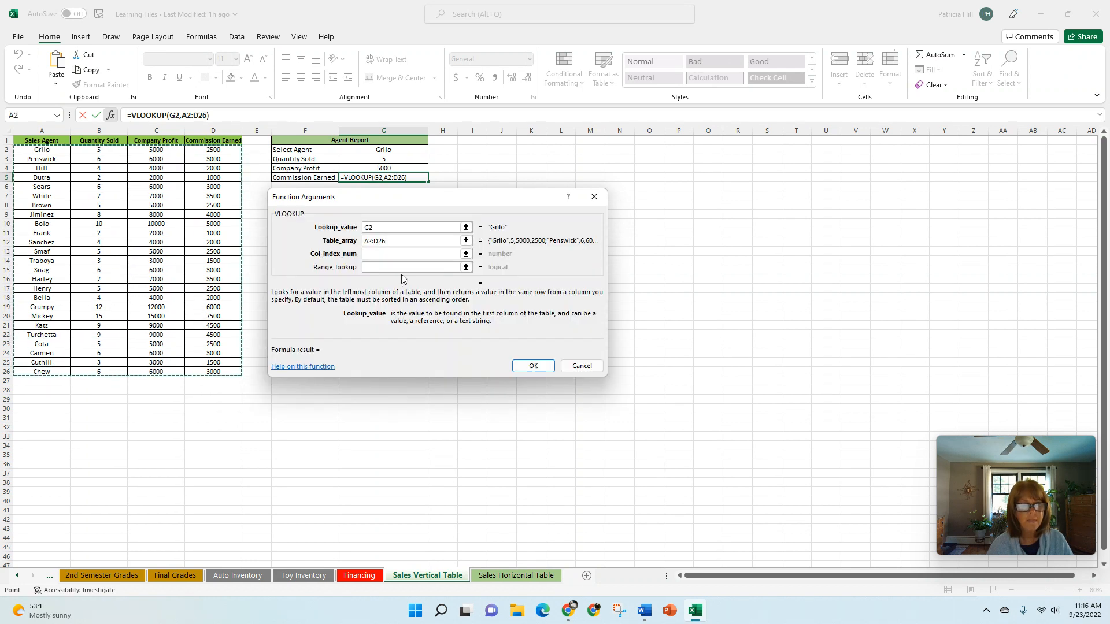
pyautogui.click(383, 253)
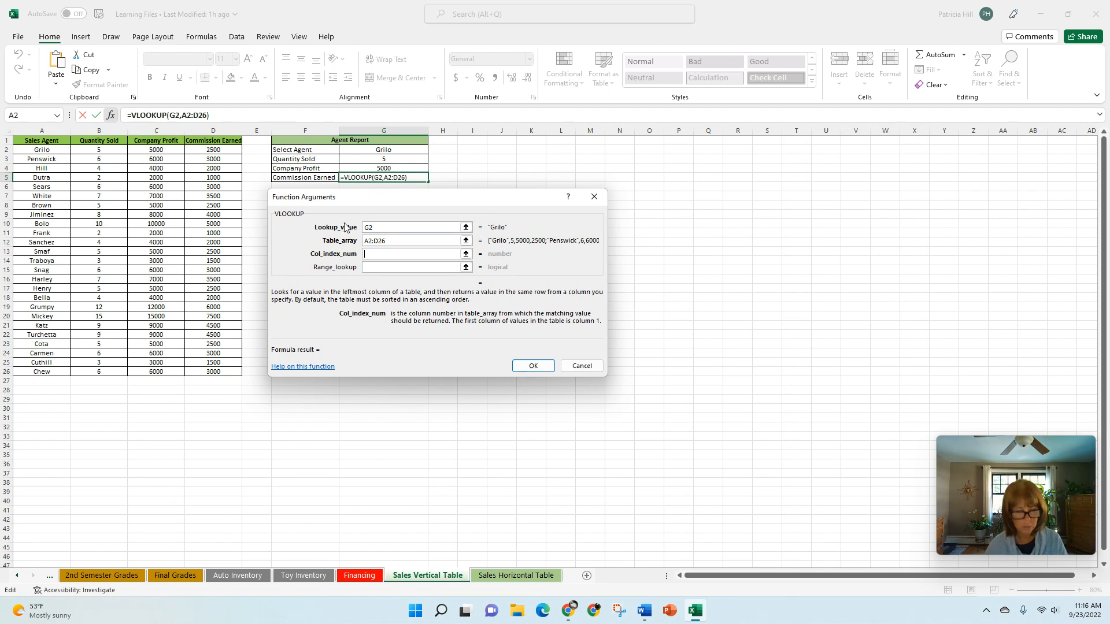
pyautogui.write('4')
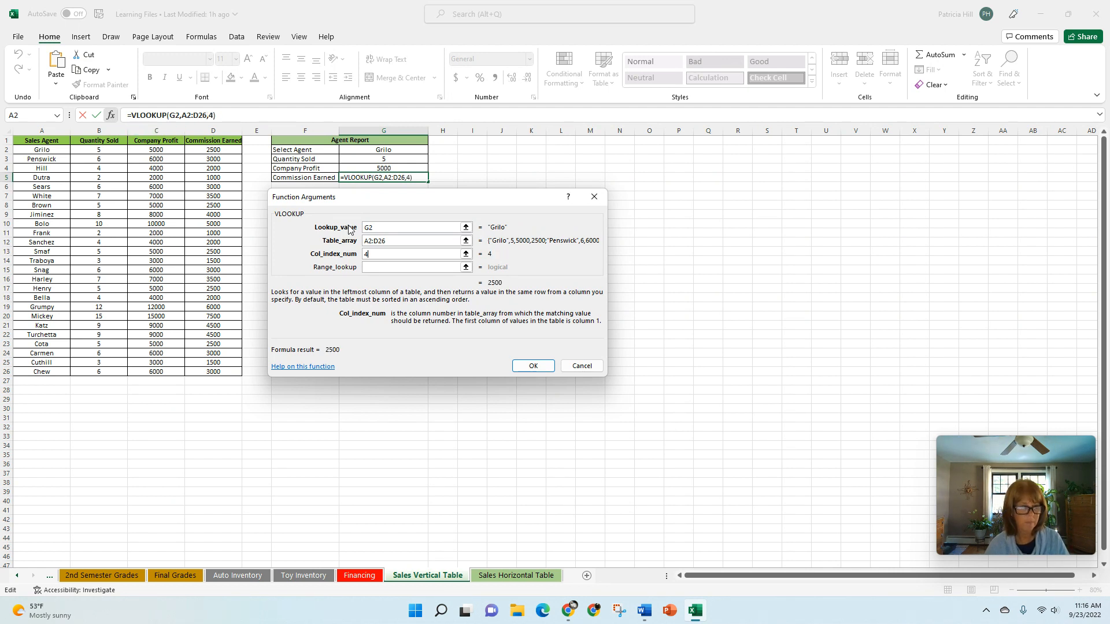
pyautogui.click(402, 267)
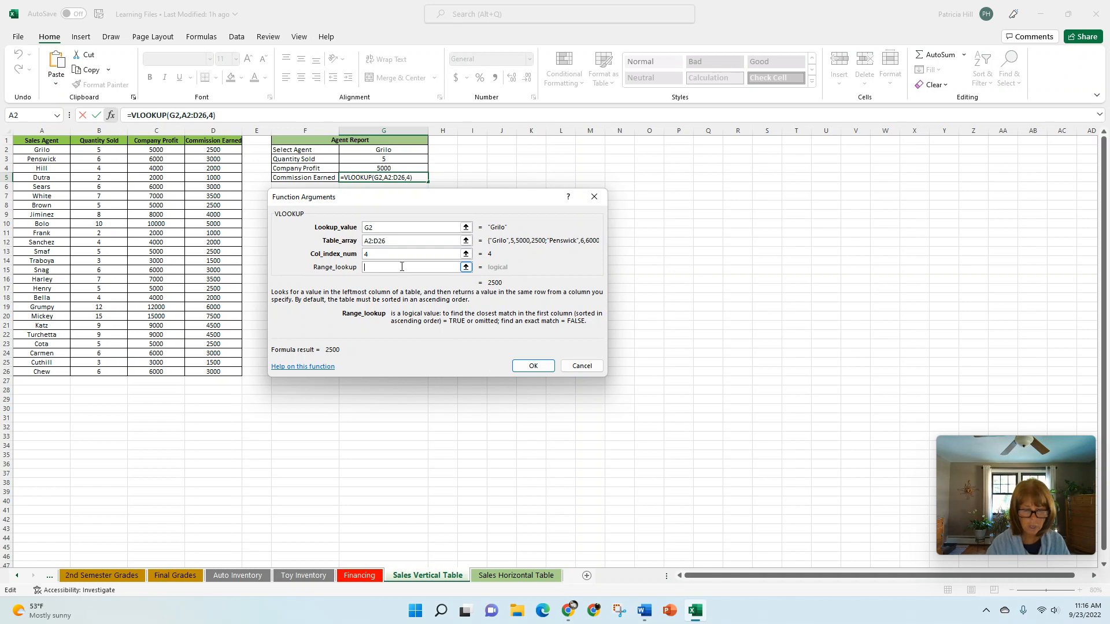
pyautogui.write('fals')
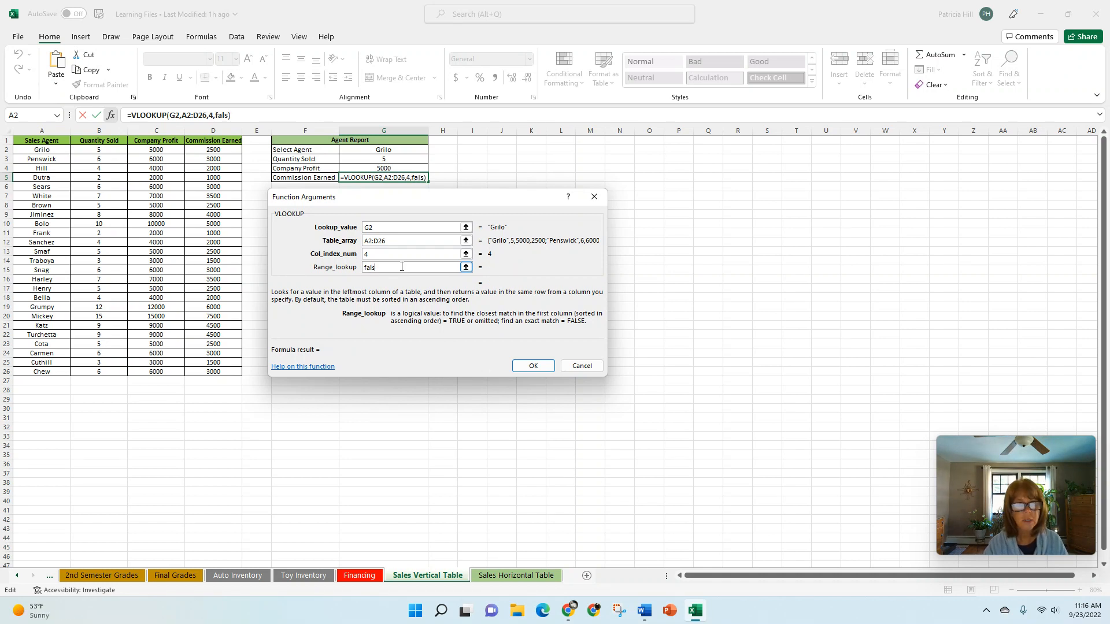
pyautogui.write('e')
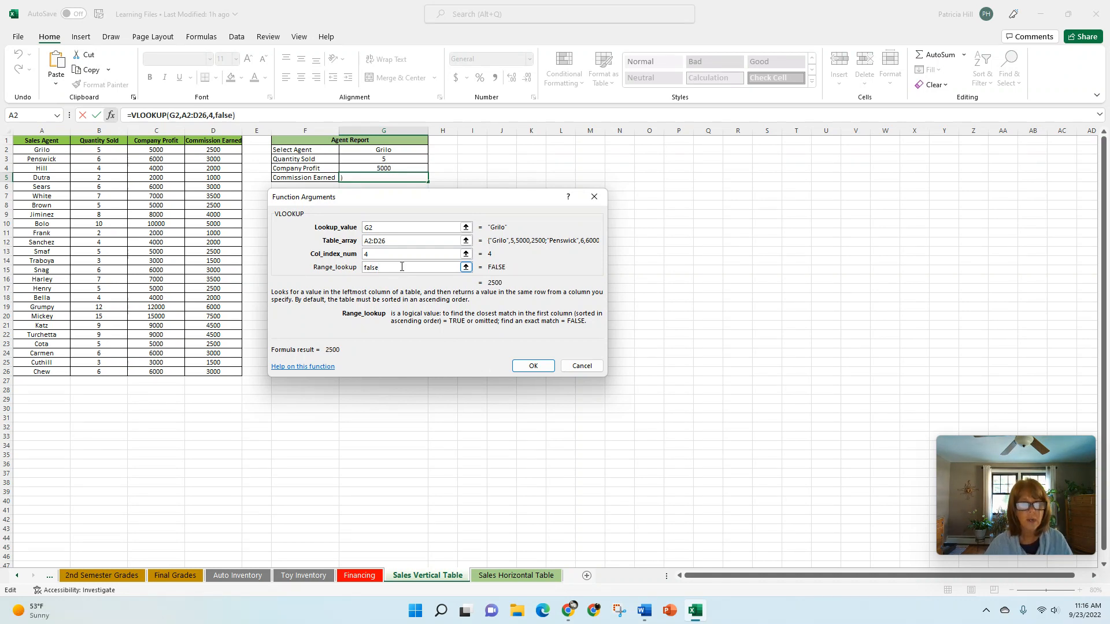
pyautogui.click(534, 368)
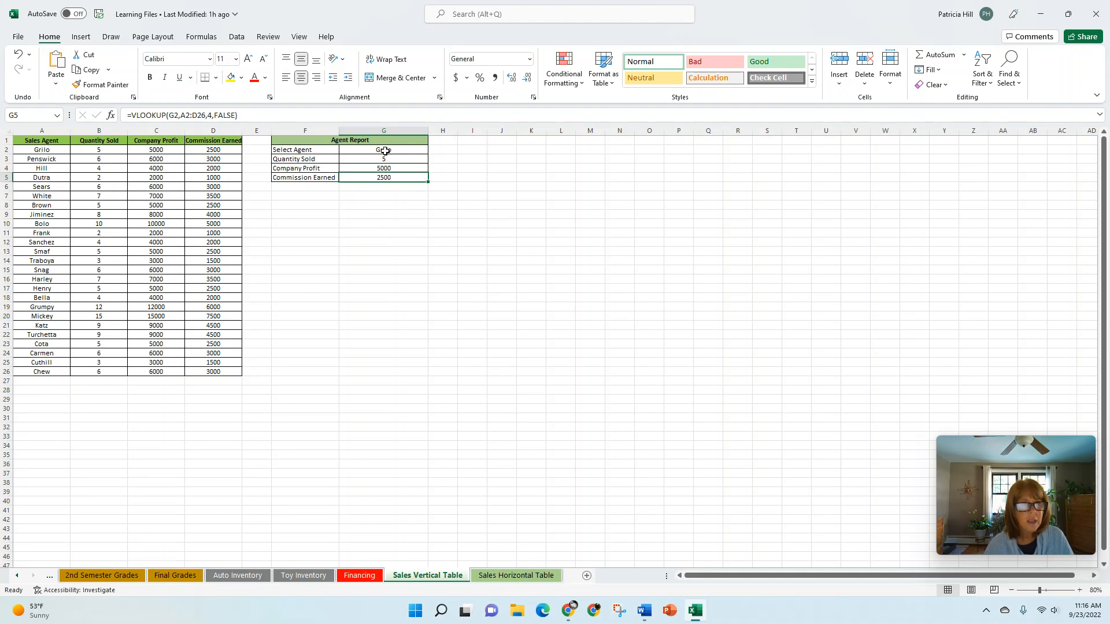
# Test the report by entering in Select Agent cell G2 the surname listed in A23, followed by the one in A5.
pyautogui.click(387, 151)
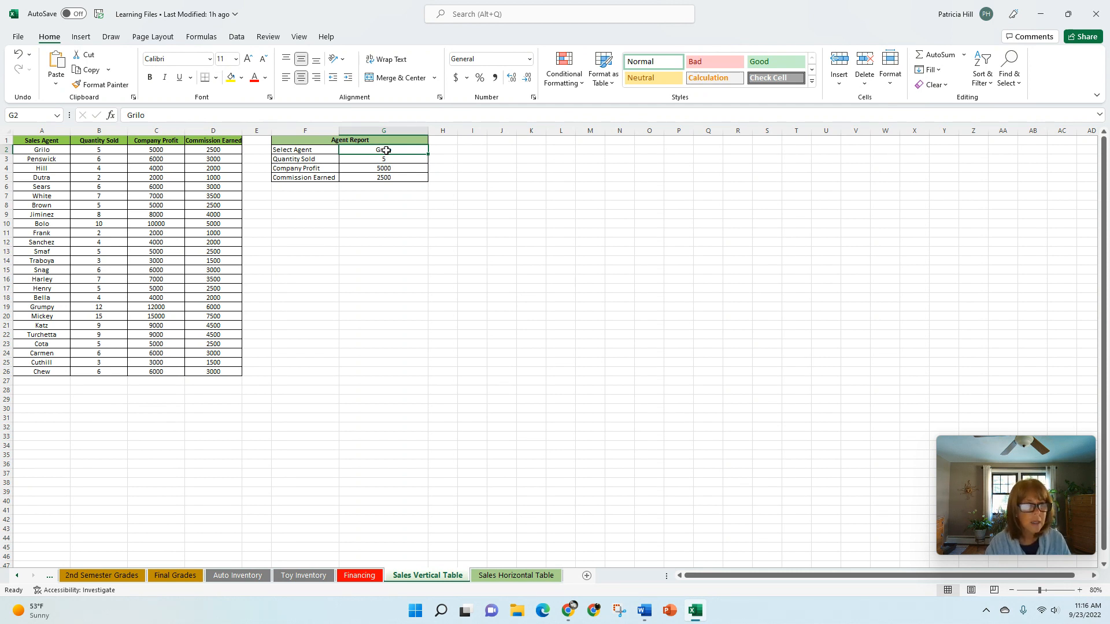
pyautogui.write('cota')
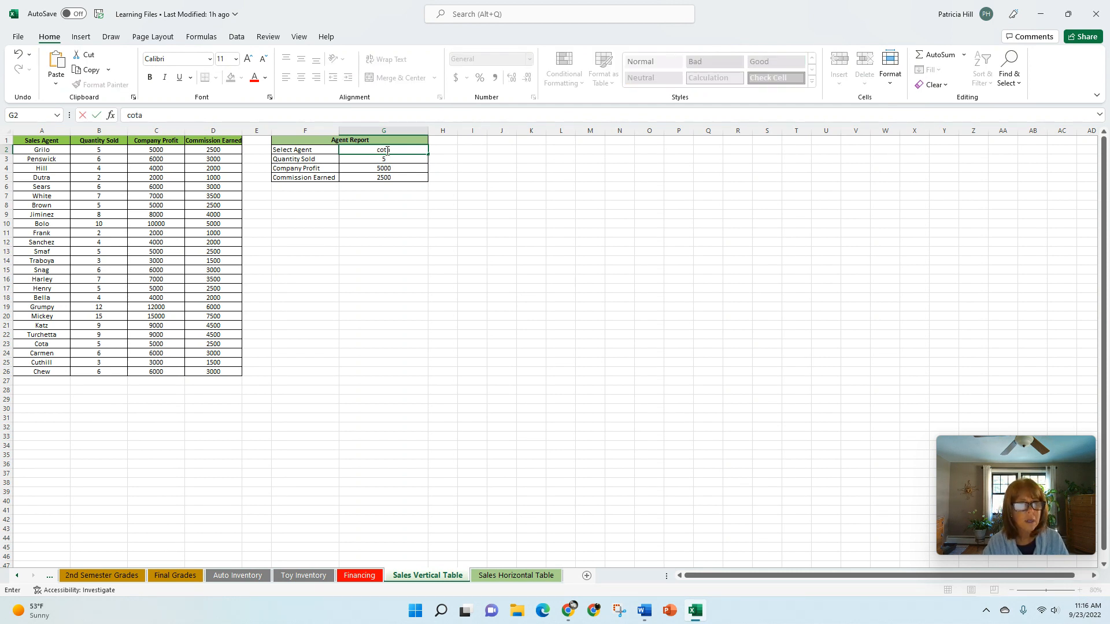
pyautogui.press('Return')
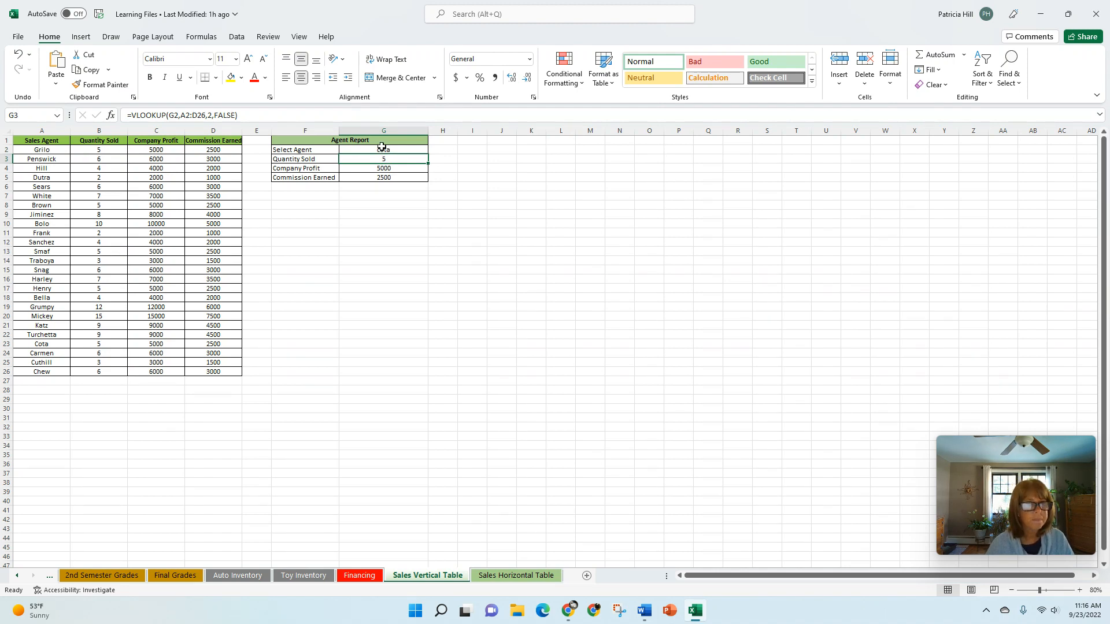
pyautogui.click(381, 147)
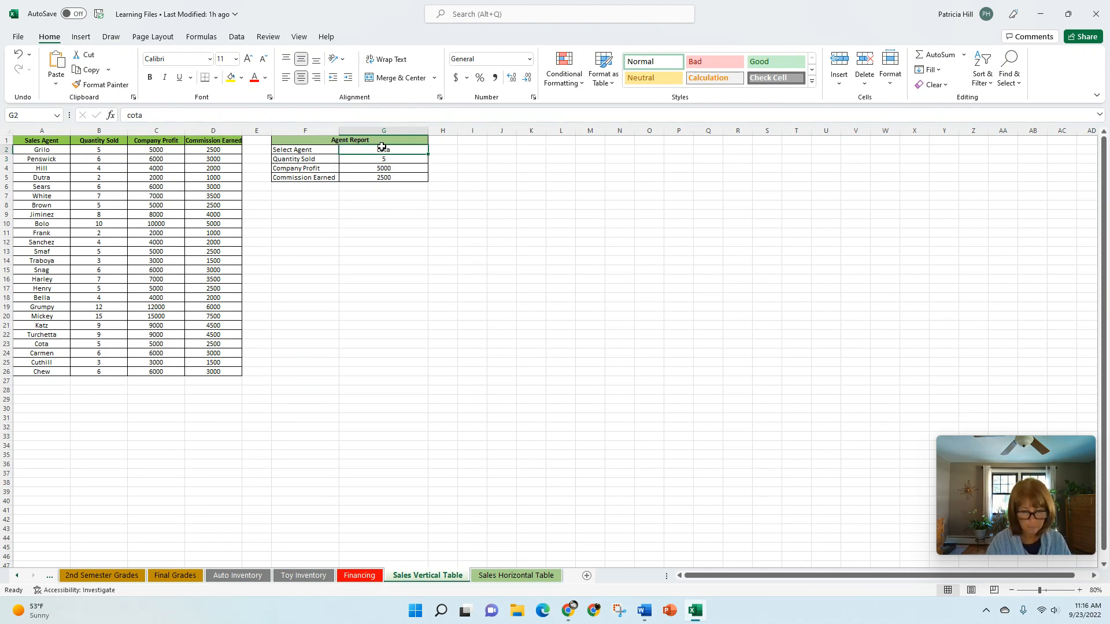
pyautogui.write('dutra')
pyautogui.press('Return')
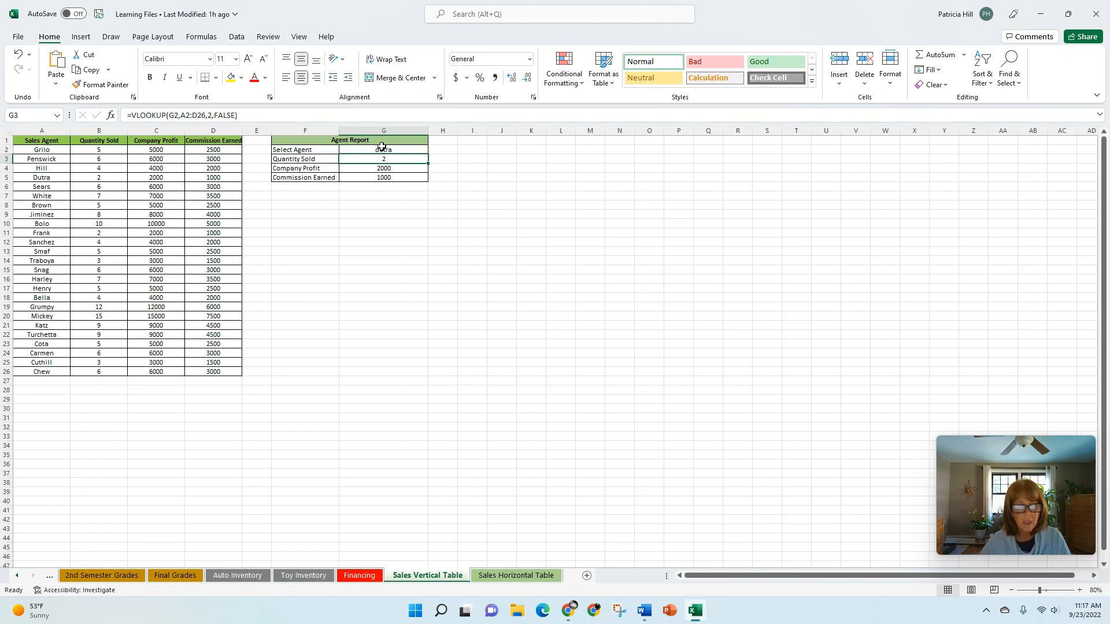
# Open the Sales Horizontal Table sheet, compare it with Sales Vertical Table, and examine its data B1:Z4, row headings A1:A4 and report cells B7:B10.
pyautogui.click(524, 579)
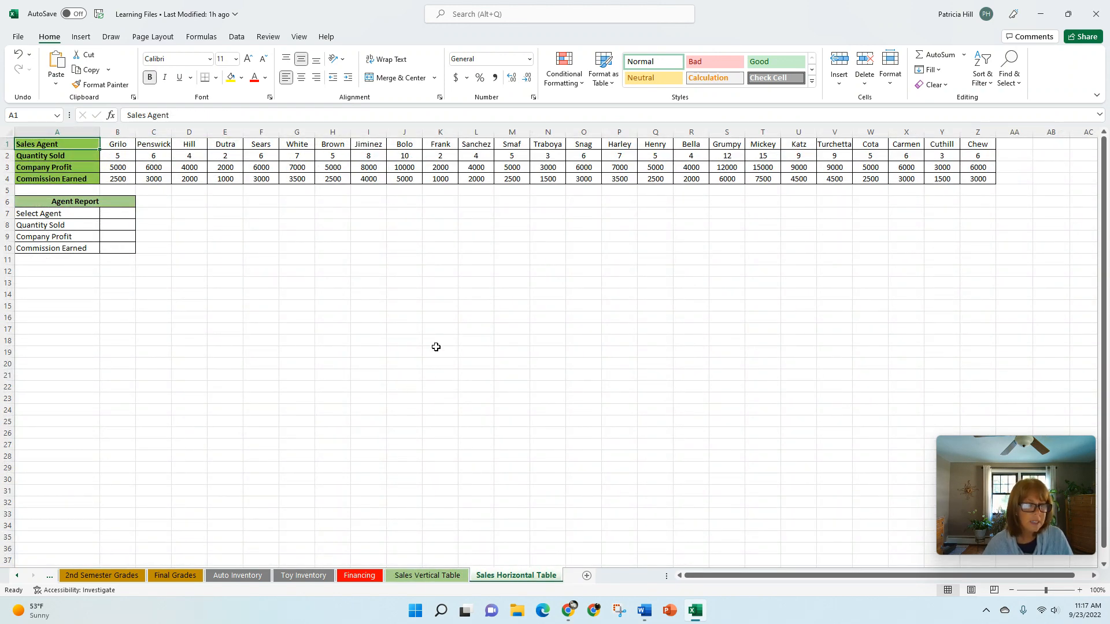
pyautogui.click(429, 577)
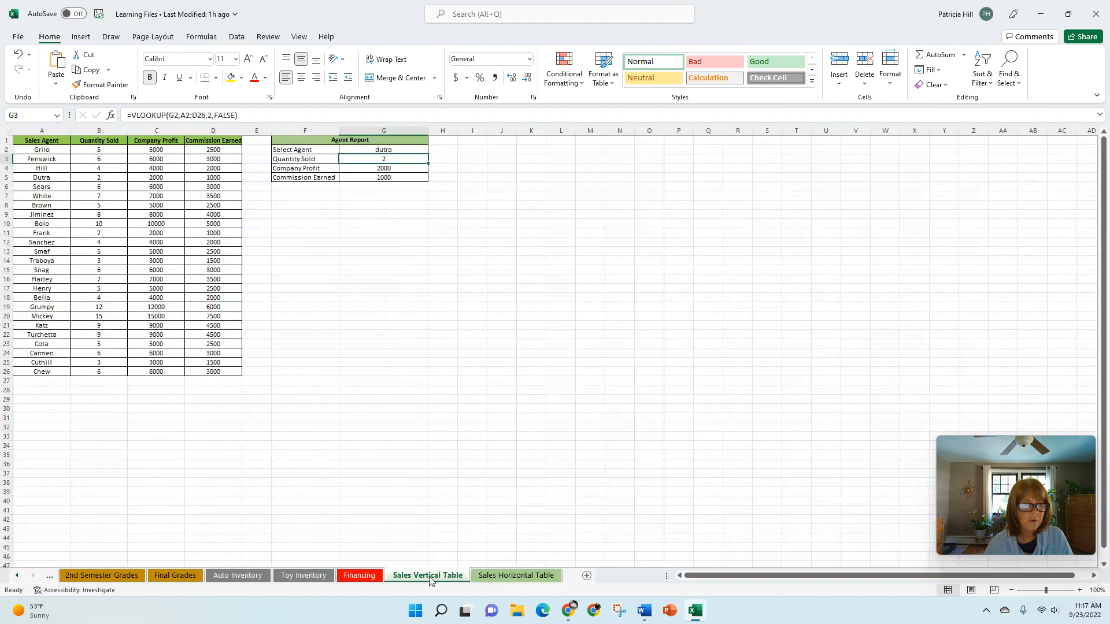
pyautogui.click(500, 576)
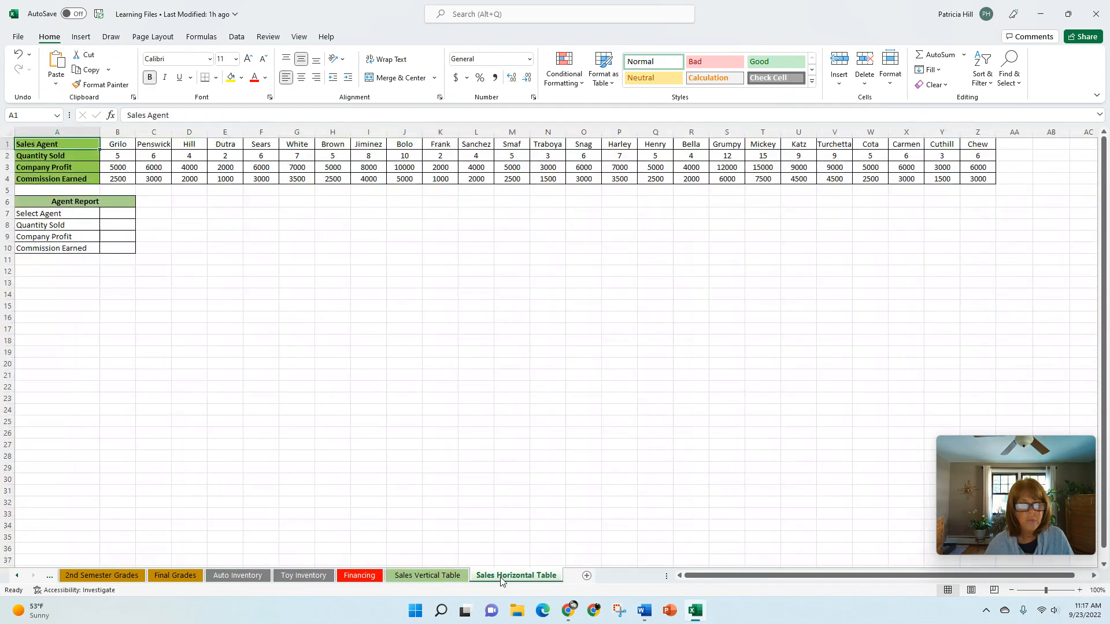
pyautogui.moveTo(115, 144); pyautogui.dragTo(967, 179)
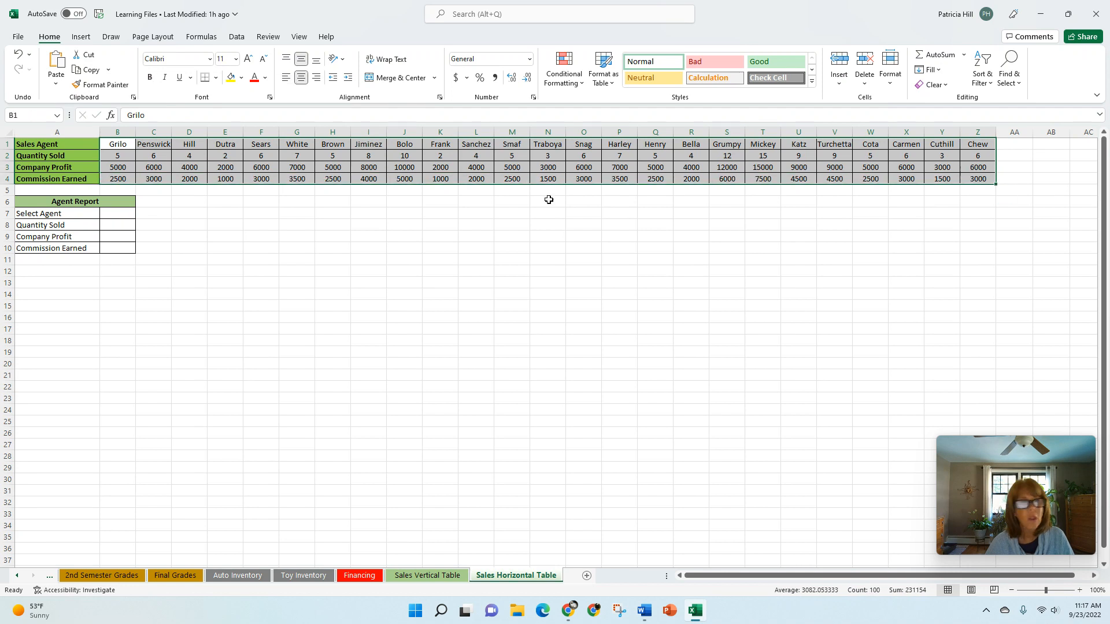
pyautogui.moveTo(56, 145); pyautogui.dragTo(58, 174)
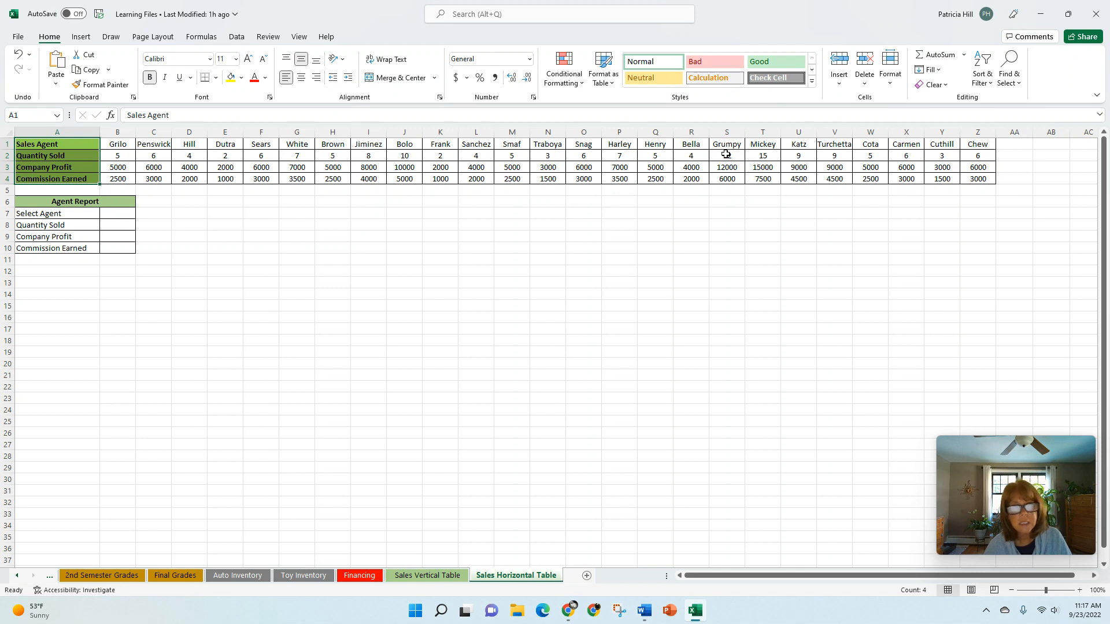
pyautogui.click(111, 216)
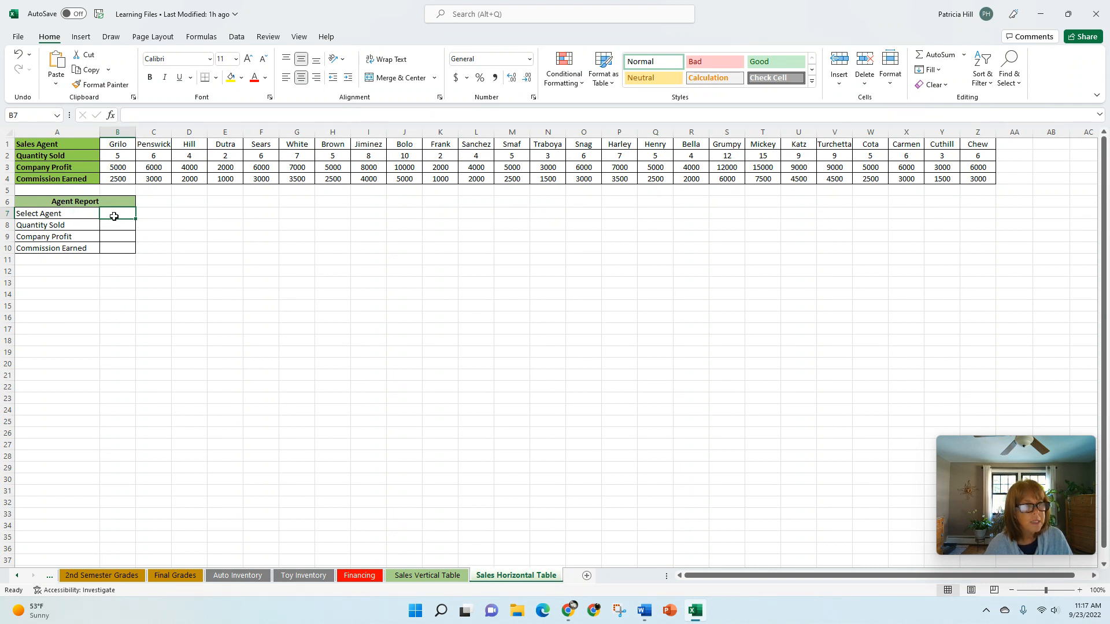
pyautogui.moveTo(111, 223); pyautogui.dragTo(118, 244)
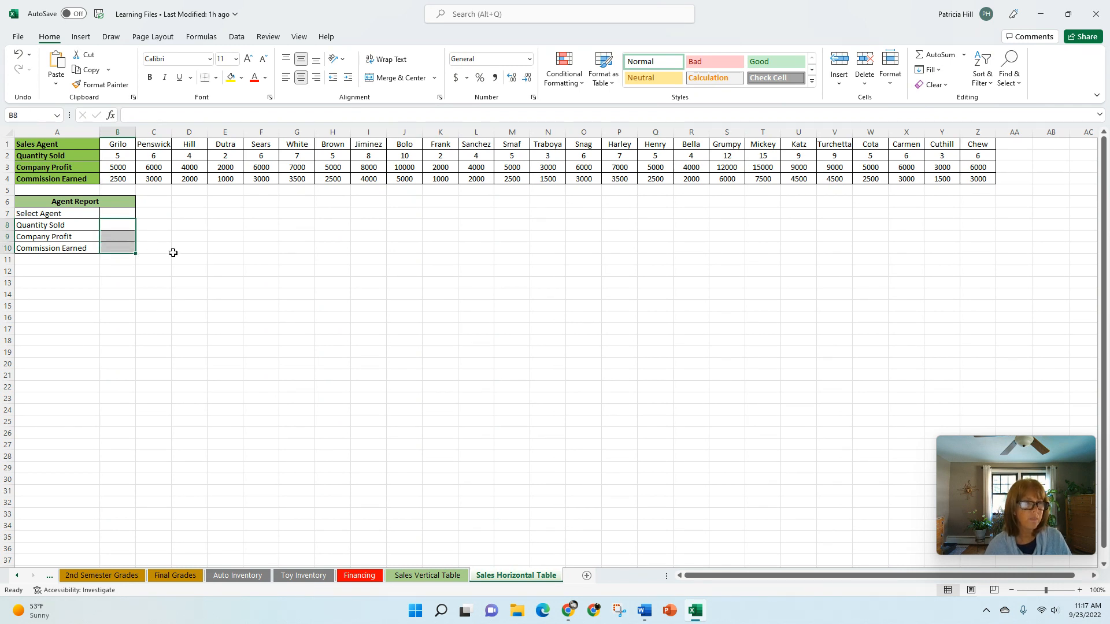
# Search for the HLOOKUP function and insert it in the report's Quantity Sold cell B8.
pyautogui.click(110, 224)
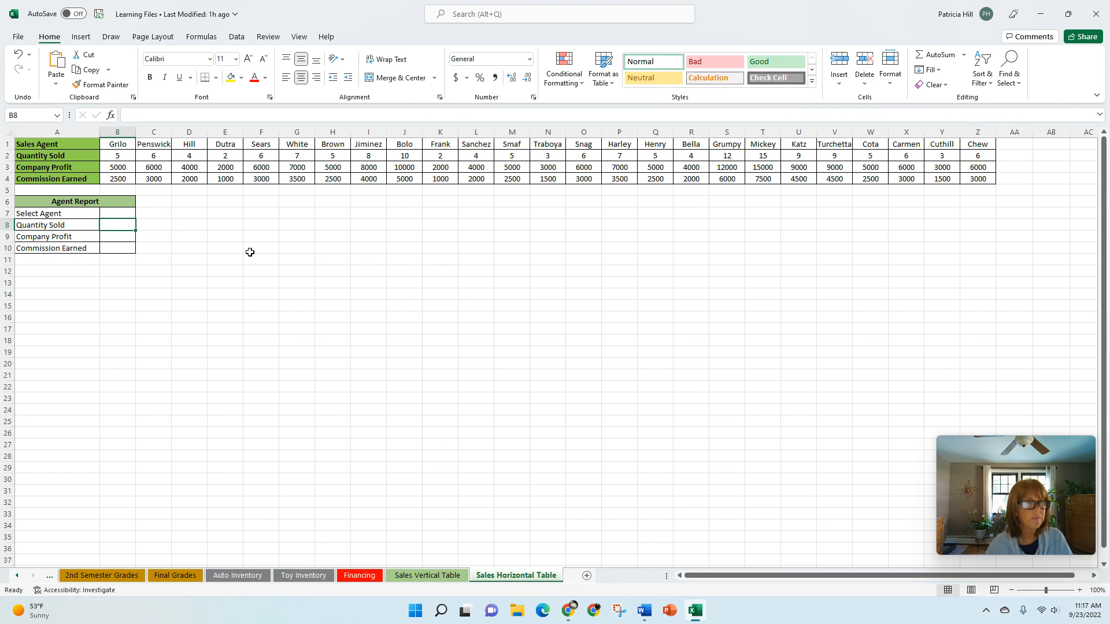
pyautogui.click(111, 115)
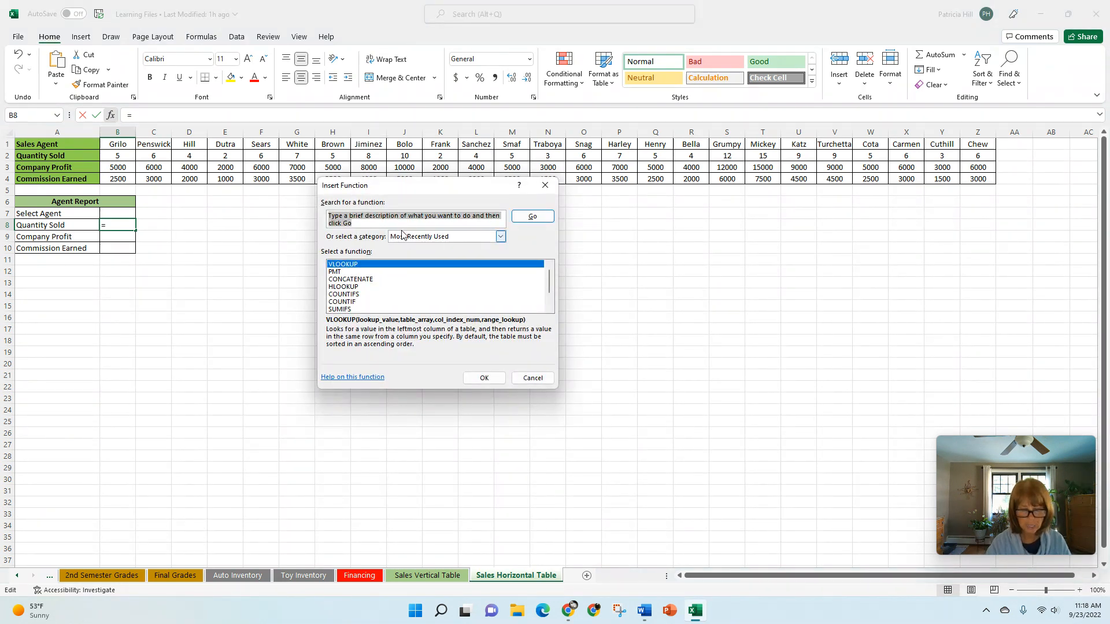
pyautogui.write('hlookup')
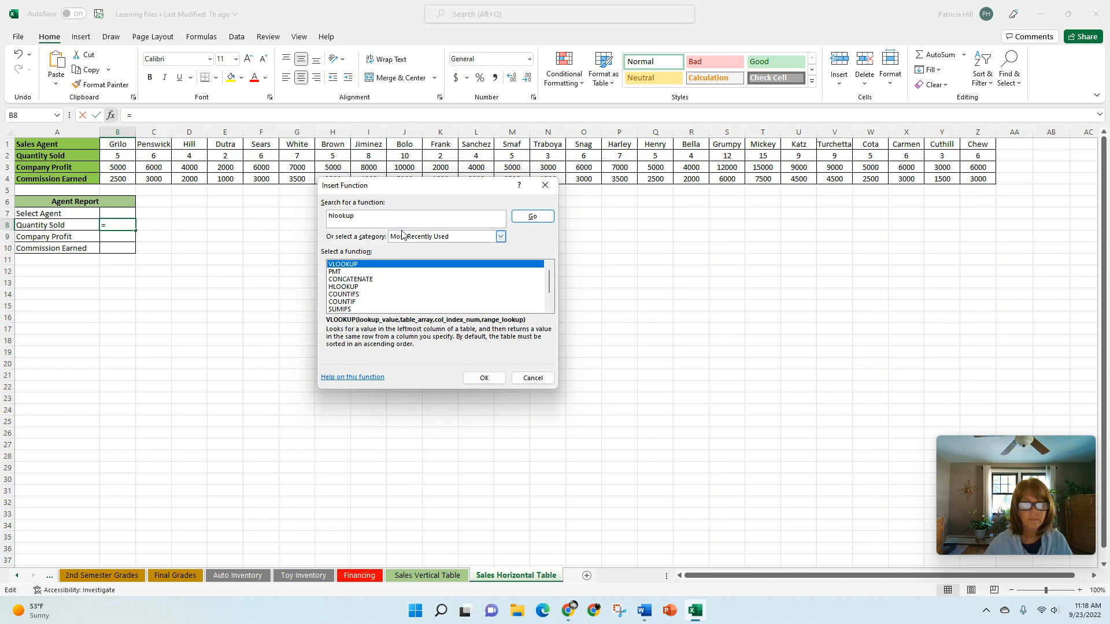
pyautogui.click(537, 218)
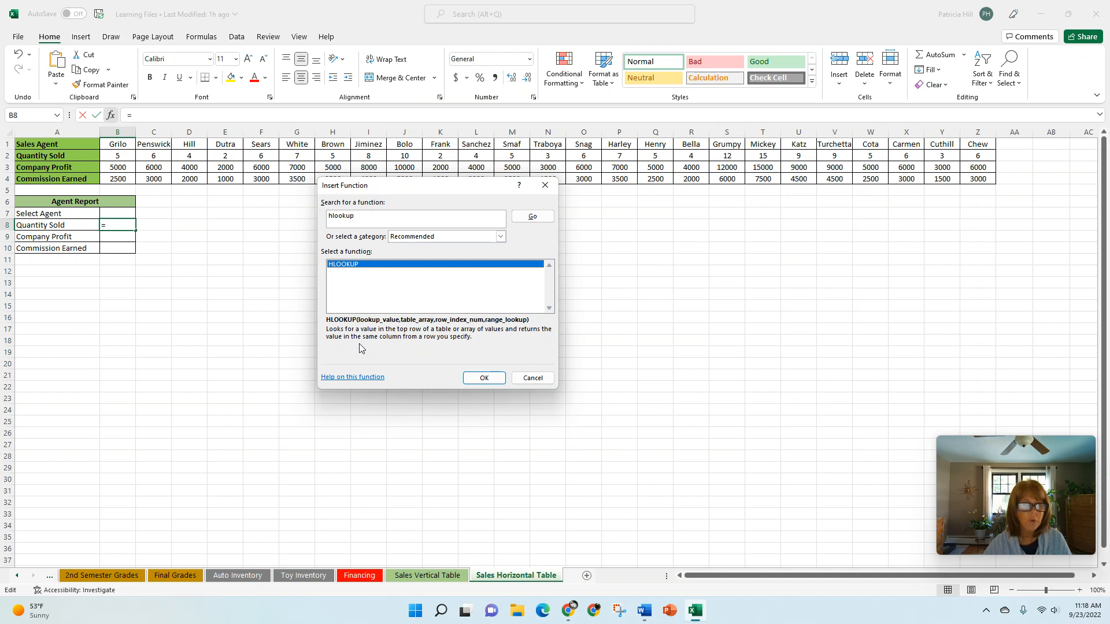
pyautogui.click(480, 378)
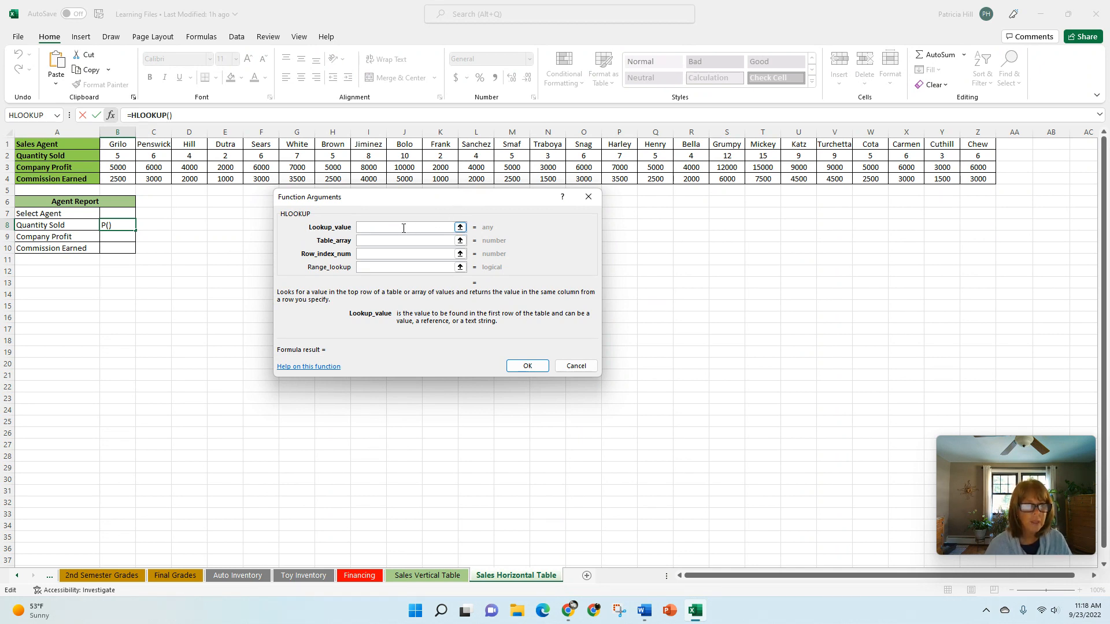
# Complete the HLOOKUP in B8 with lookup value B7, table array B1:Z4, row index 2 and range lookup FALSE.
pyautogui.click(119, 214)
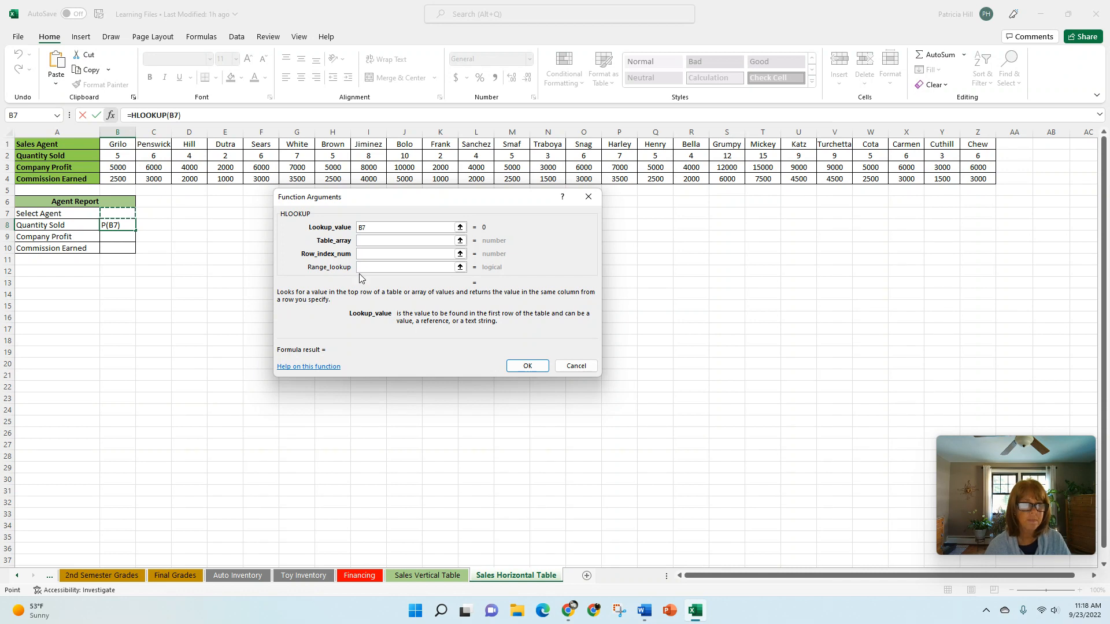
pyautogui.click(377, 241)
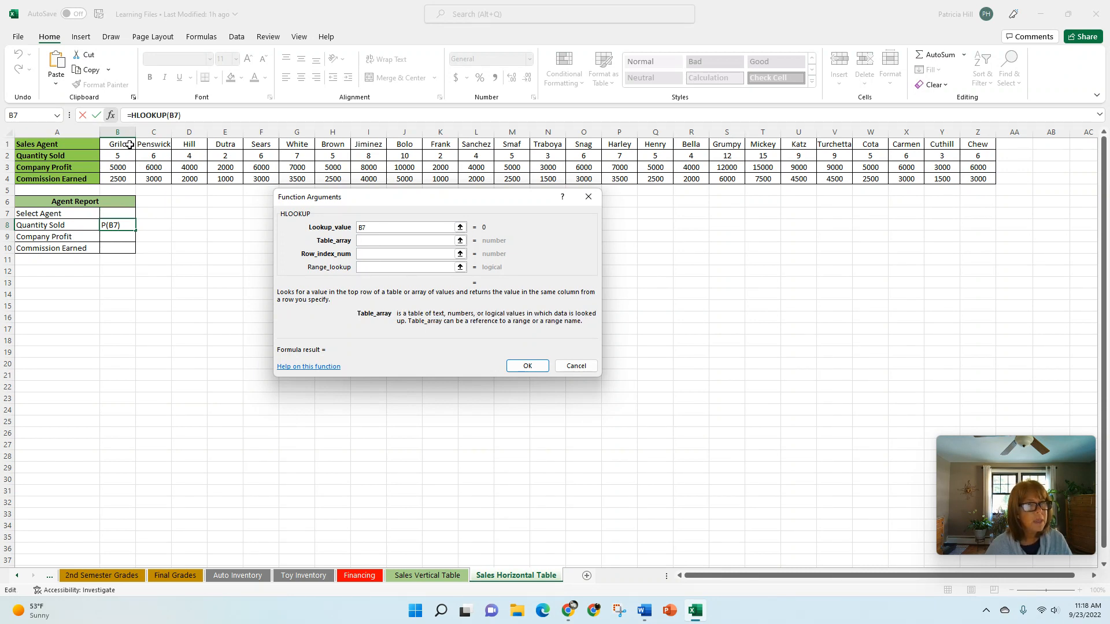
pyautogui.moveTo(130, 145); pyautogui.dragTo(962, 175)
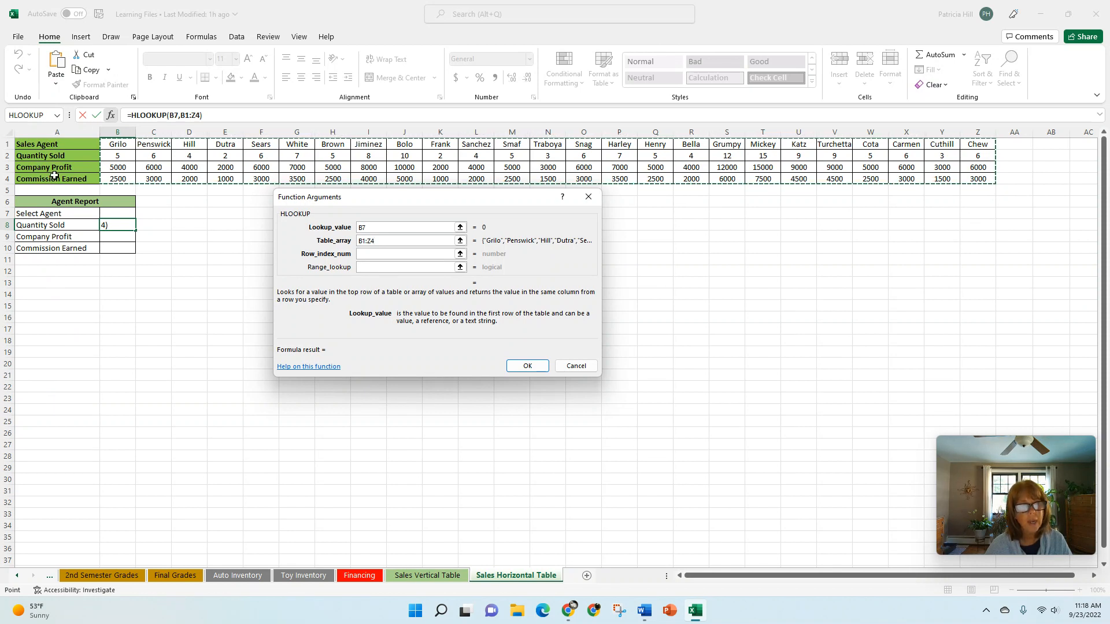
pyautogui.click(373, 253)
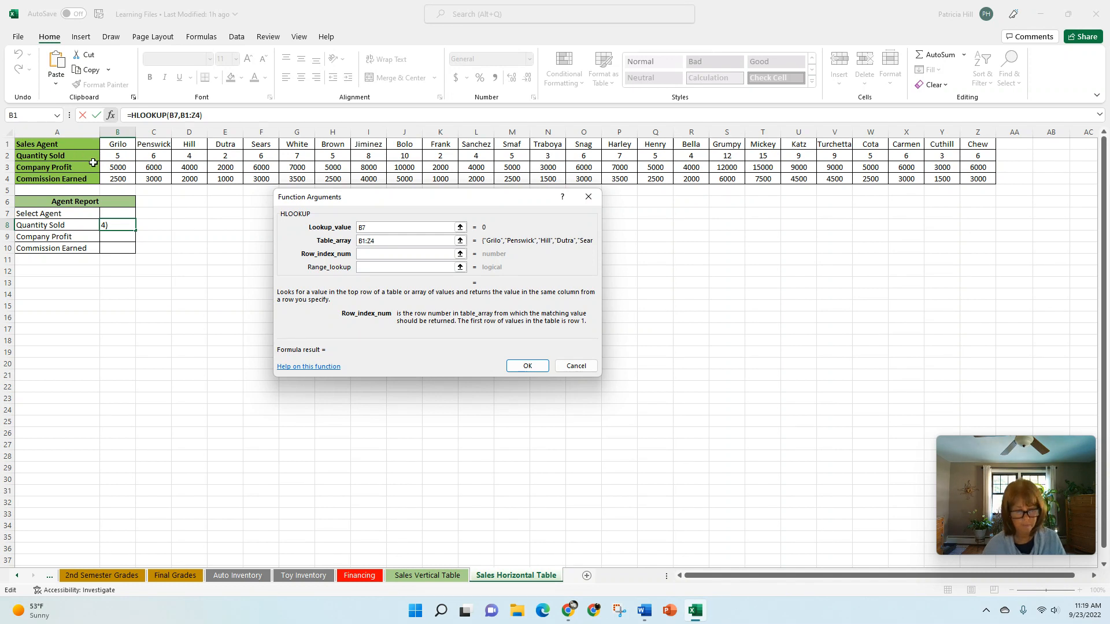
pyautogui.write('2')
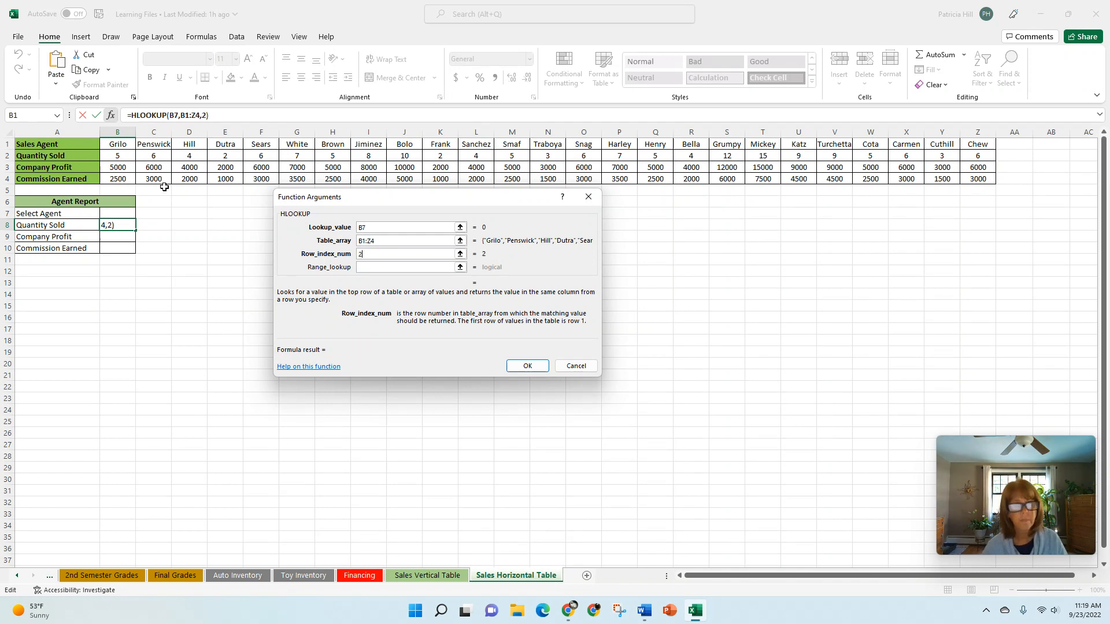
pyautogui.click(376, 267)
pyautogui.write('false')
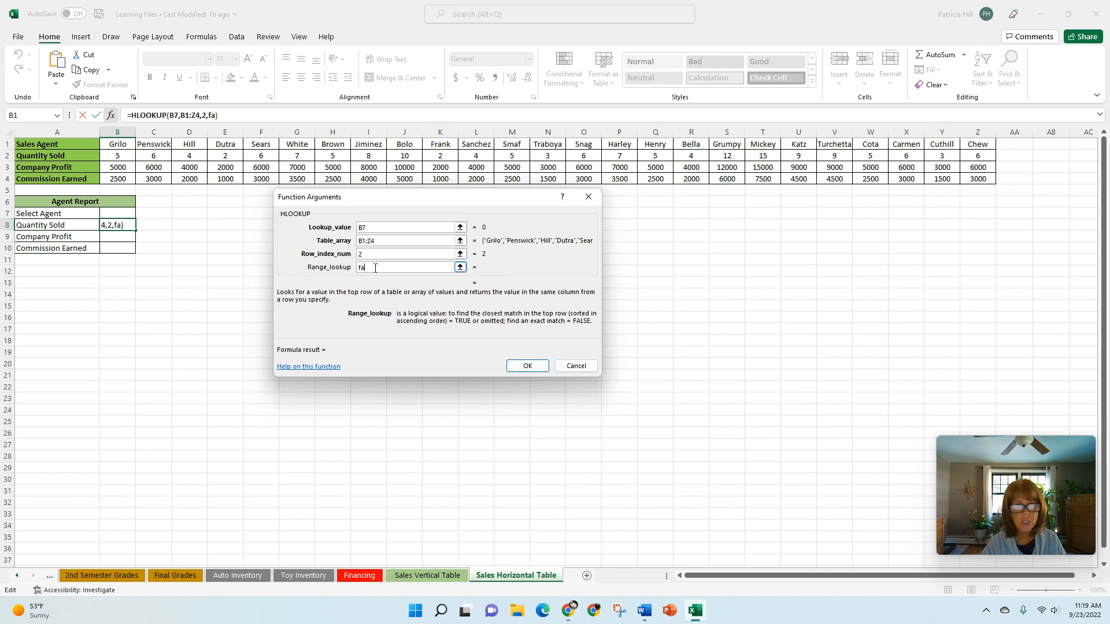
pyautogui.click(518, 368)
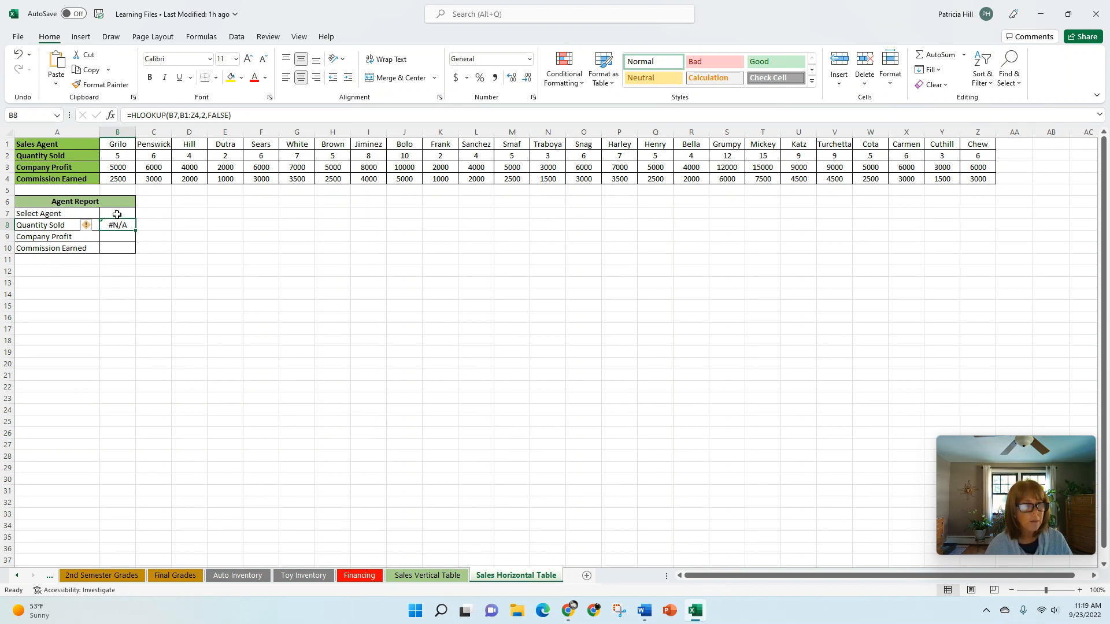
# Enter the agent's surname listed in F1 in the Select Agent cell B7, and check the quantity against column F.
pyautogui.click(117, 214)
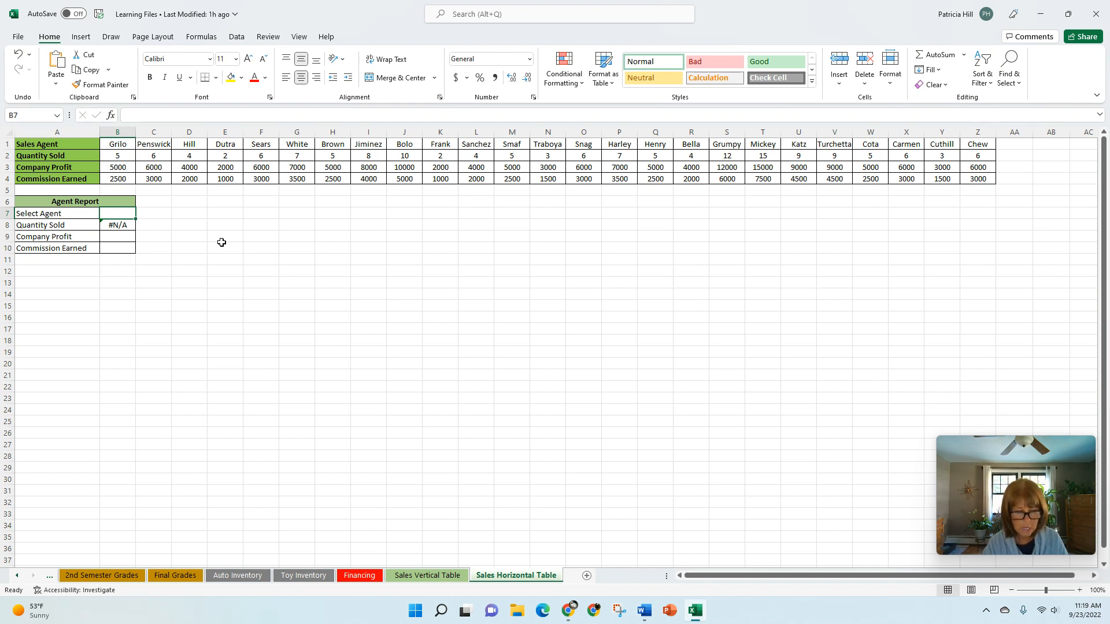
pyautogui.write('Sears')
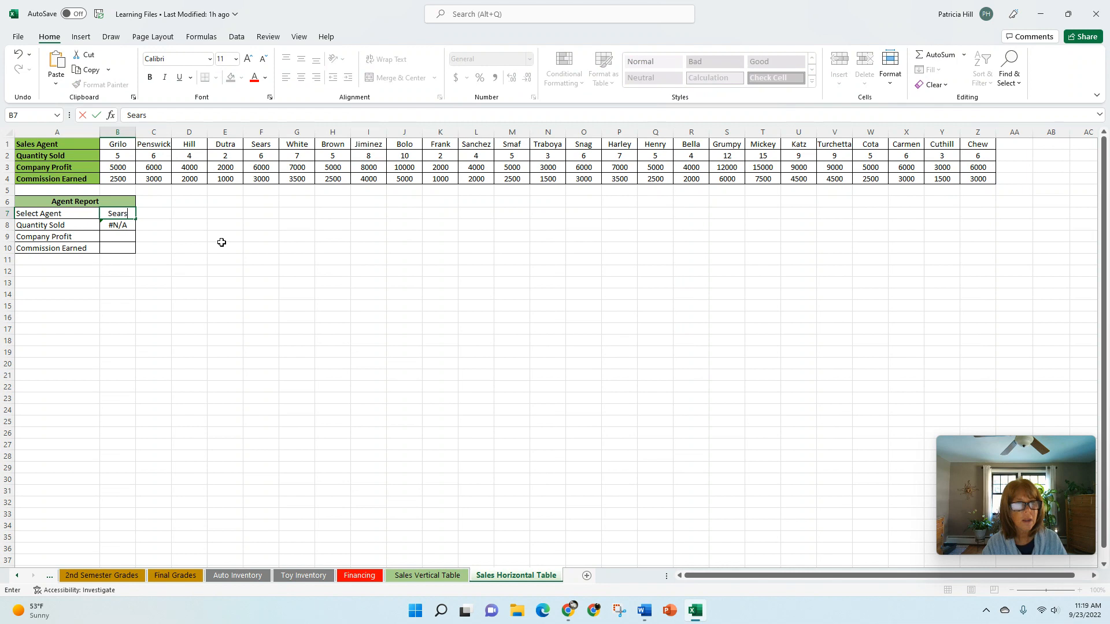
pyautogui.press('Return')
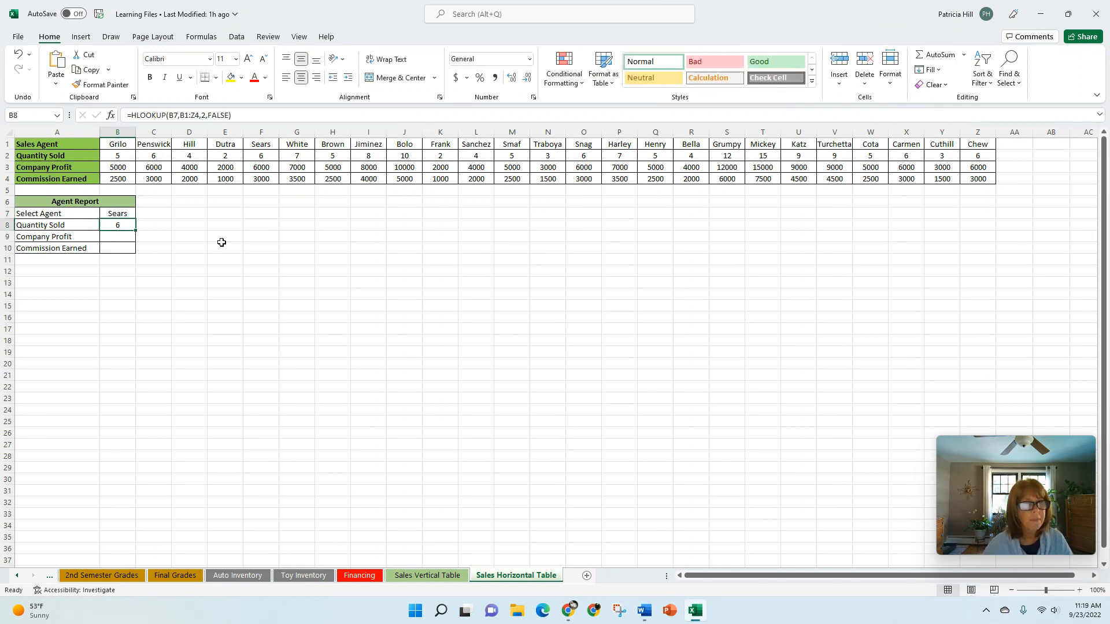
pyautogui.moveTo(261, 144); pyautogui.dragTo(261, 154)
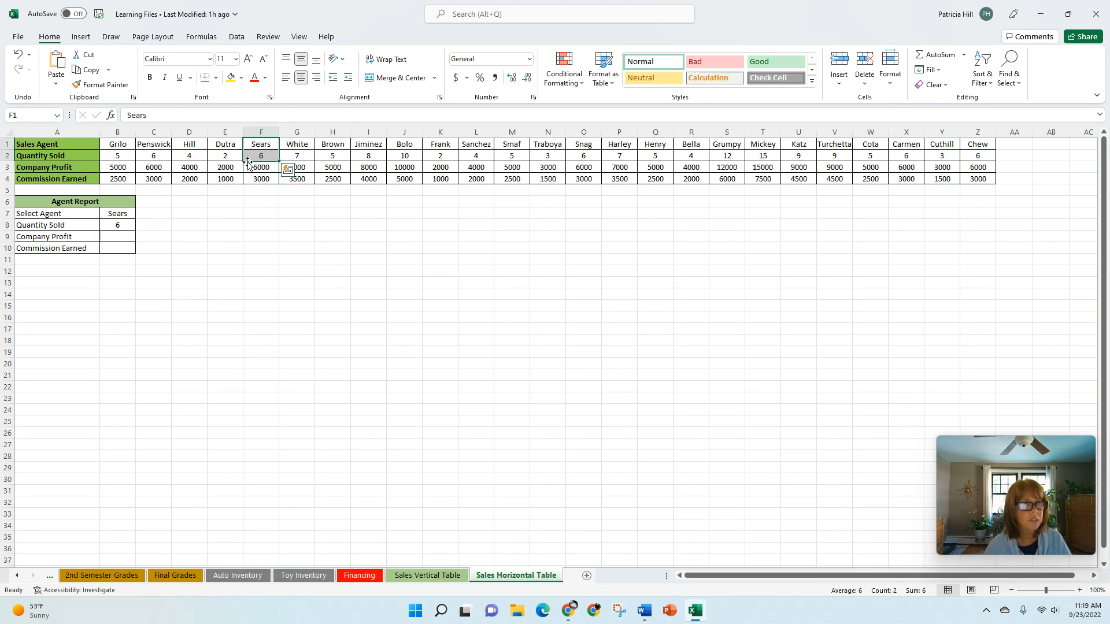
# Insert the HLOOKUP function in the report's Company Profit cell B9.
pyautogui.click(120, 236)
pyautogui.click(111, 116)
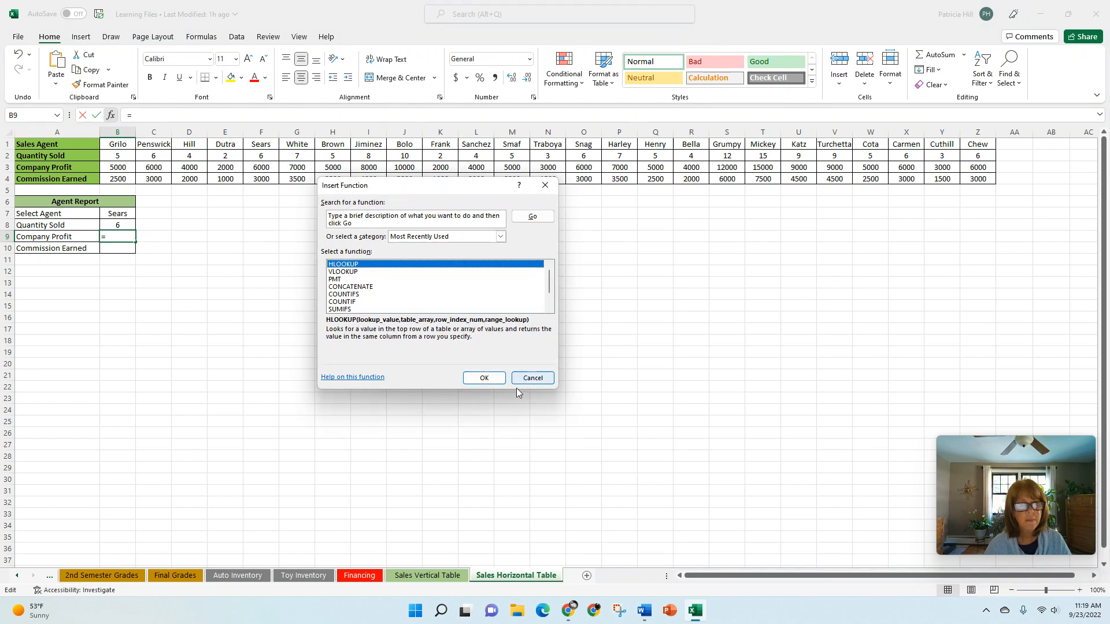
pyautogui.click(484, 377)
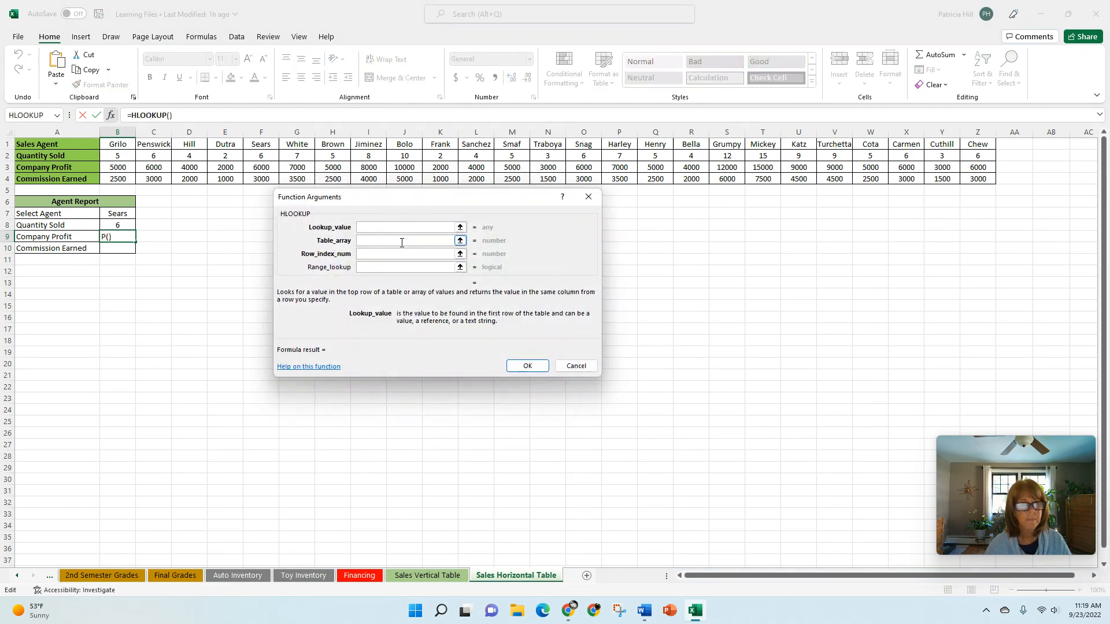
# Complete the HLOOKUP in B9 with lookup value B7, table array B1:Z4, row index 3 and range lookup FALSE, and check it against column F.
pyautogui.click(124, 213)
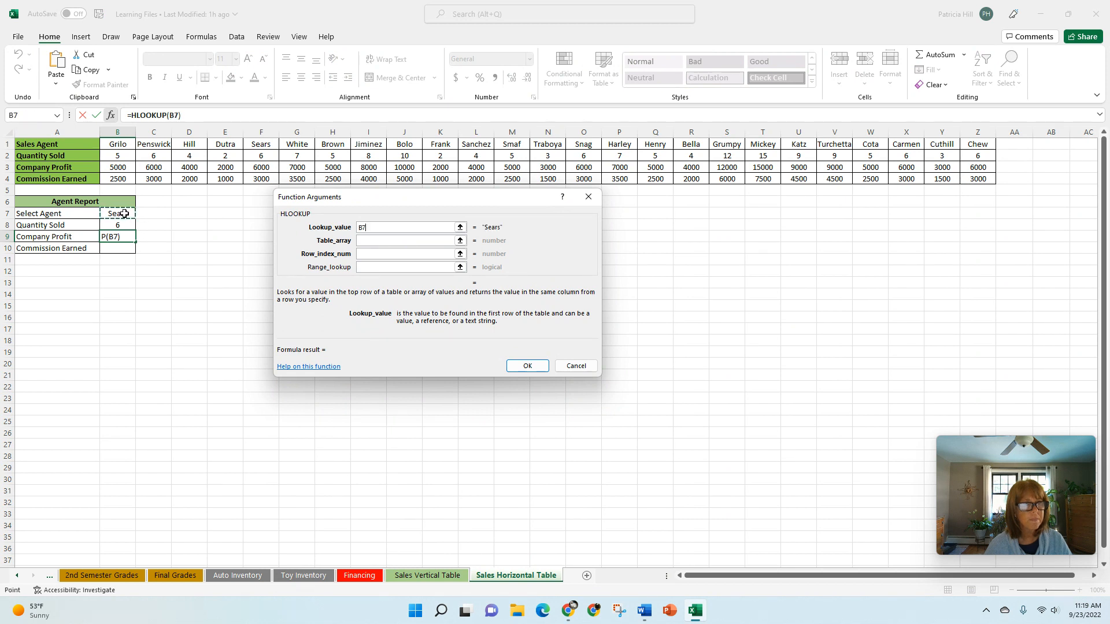
pyautogui.click(378, 242)
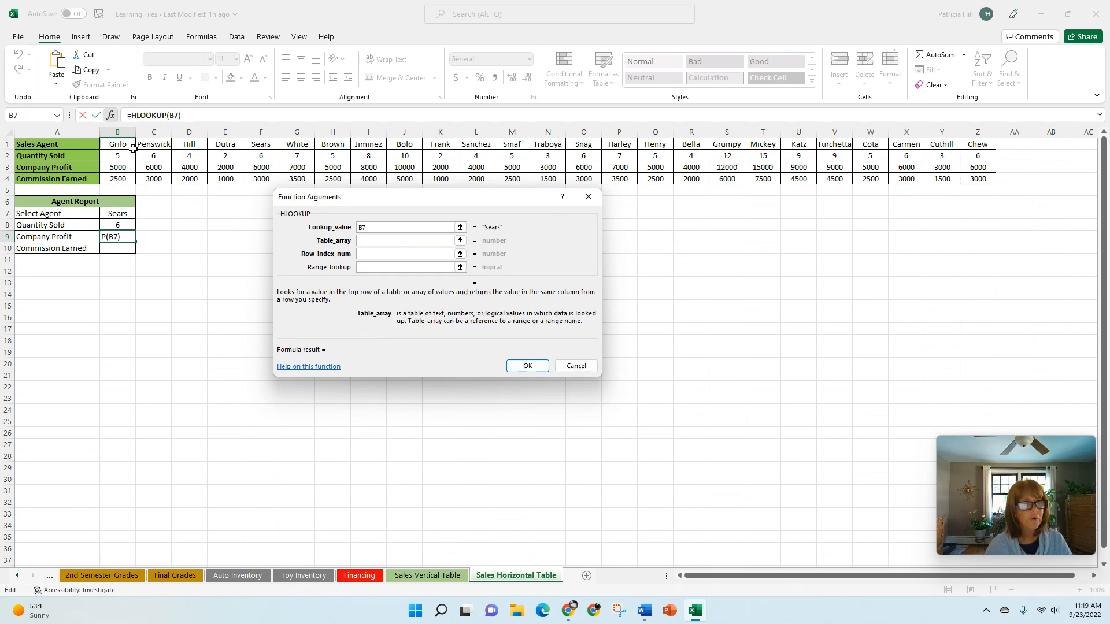
pyautogui.moveTo(130, 145); pyautogui.dragTo(978, 177)
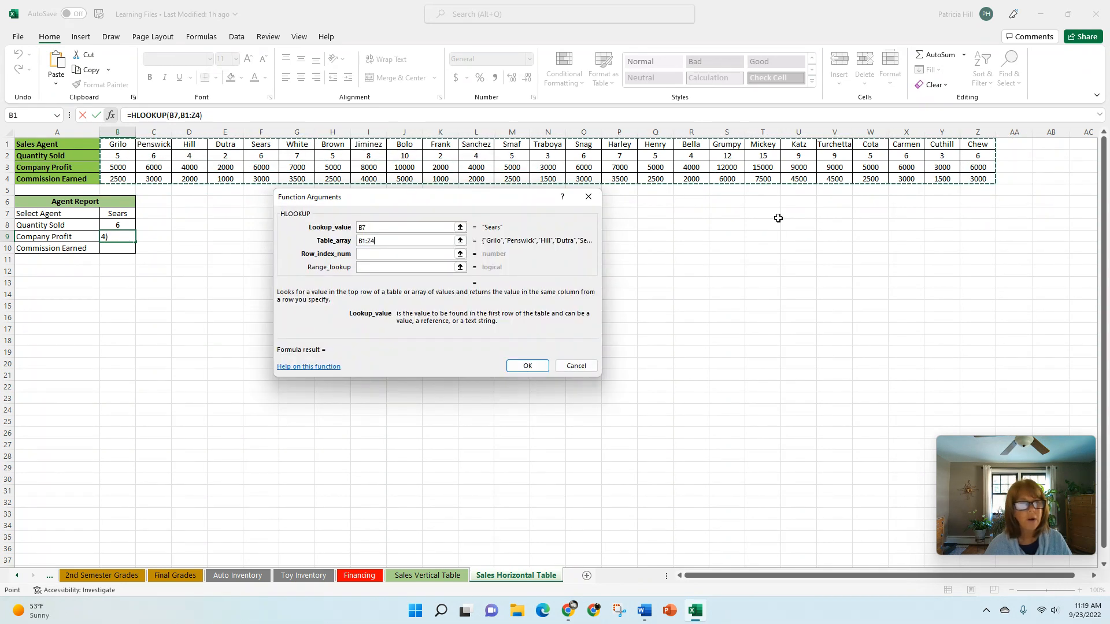
pyautogui.click(364, 254)
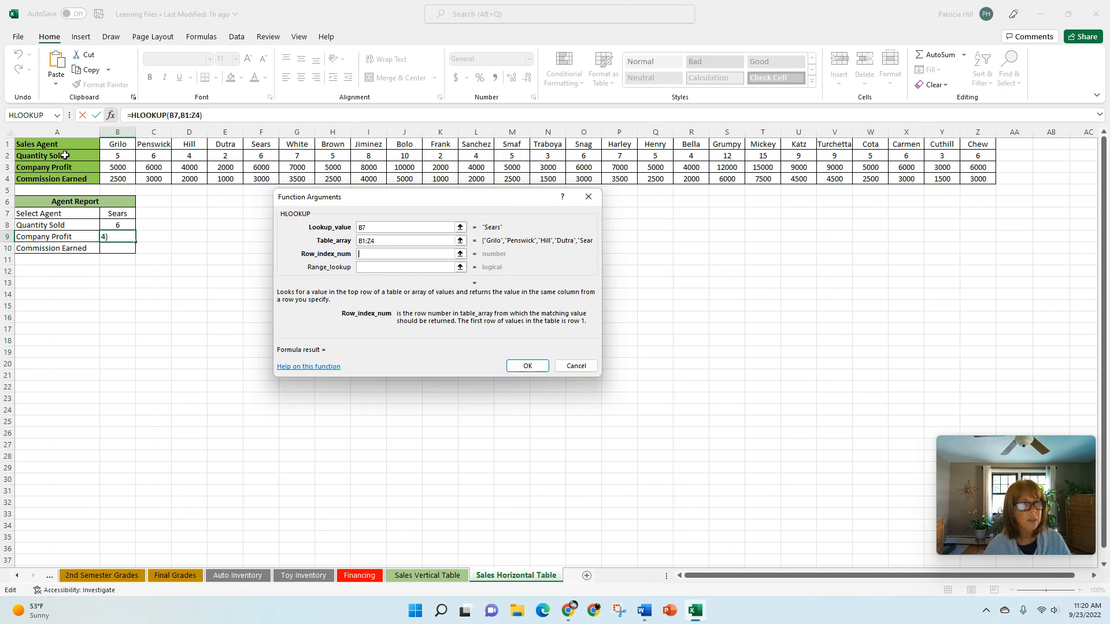
pyautogui.write('3')
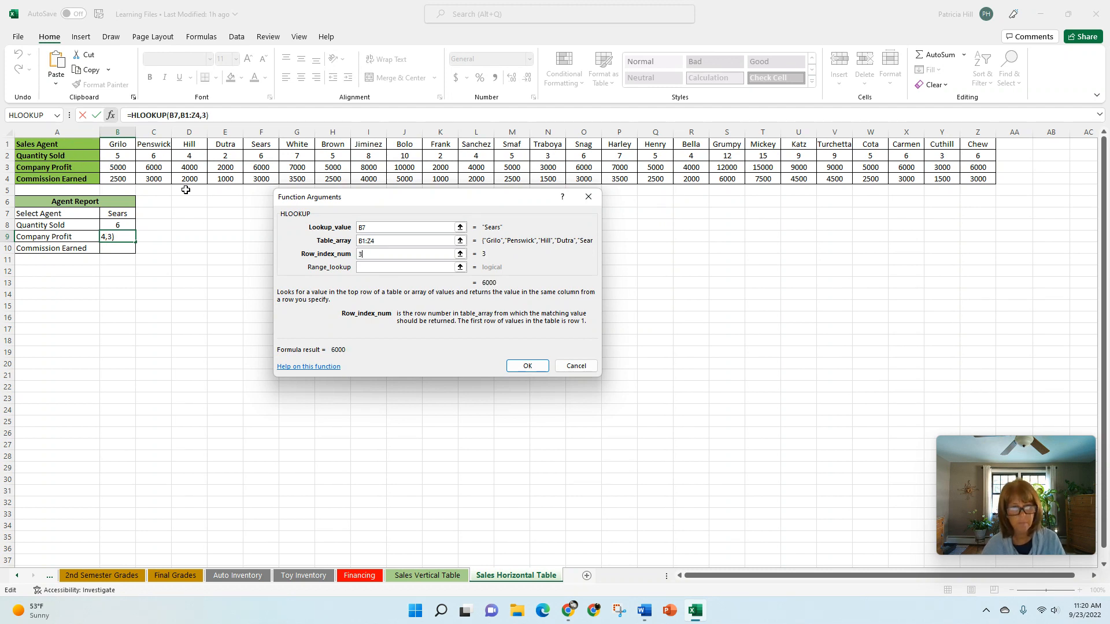
pyautogui.click(372, 267)
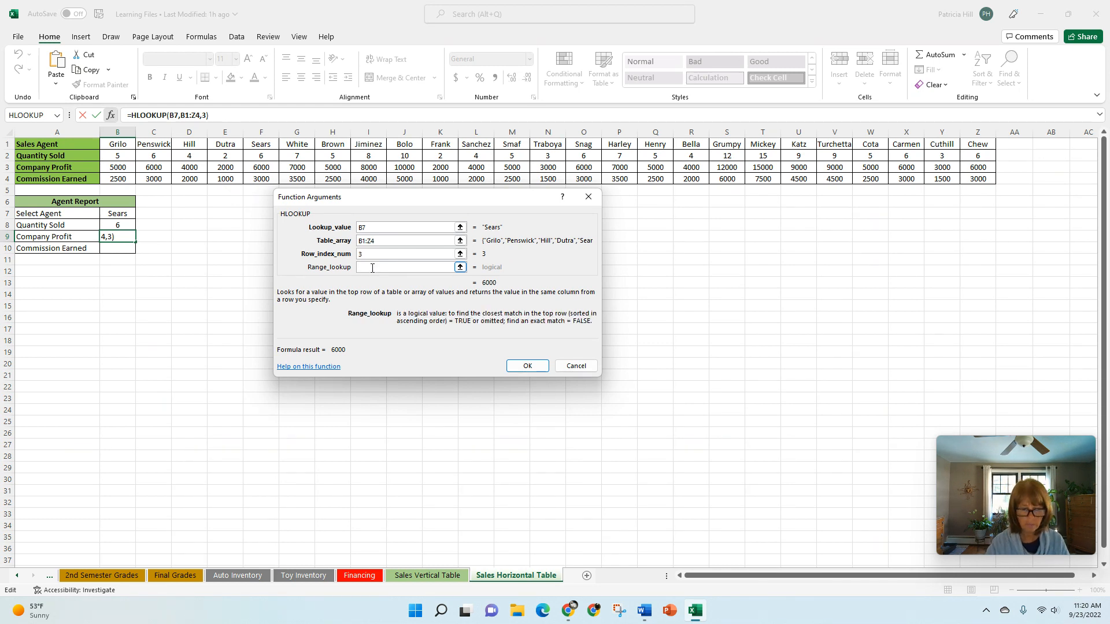
pyautogui.write('fa')
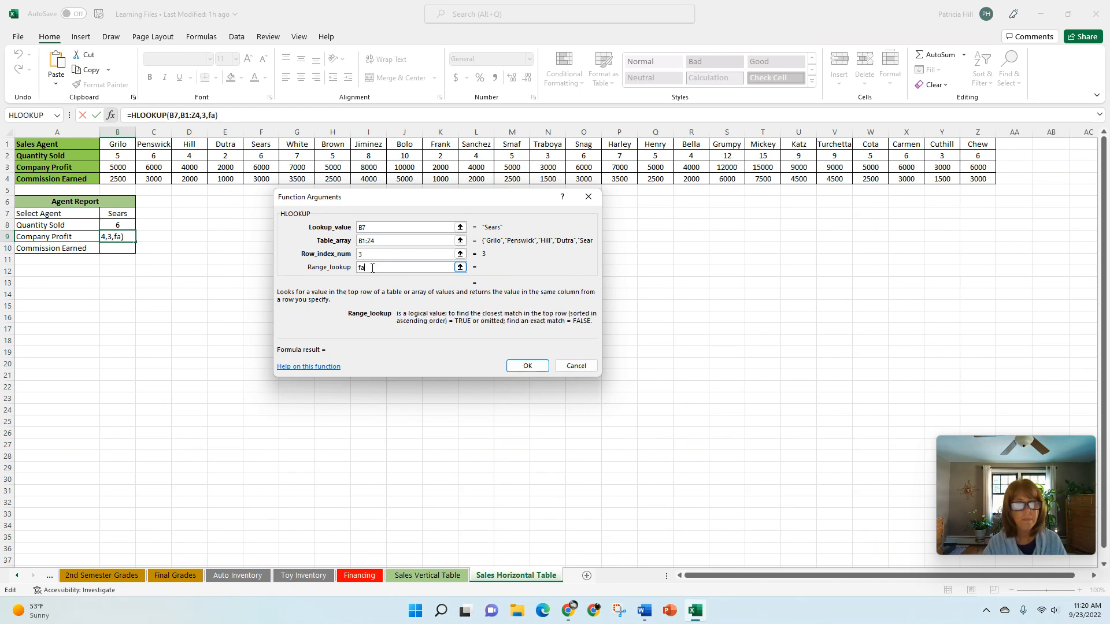
pyautogui.write('lse')
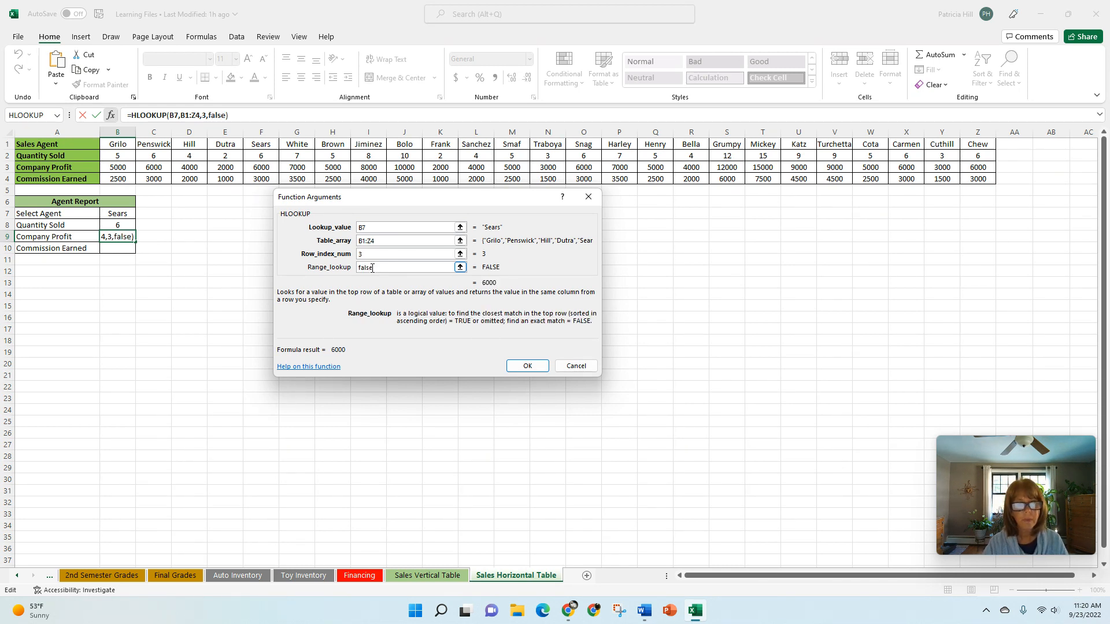
pyautogui.click(527, 367)
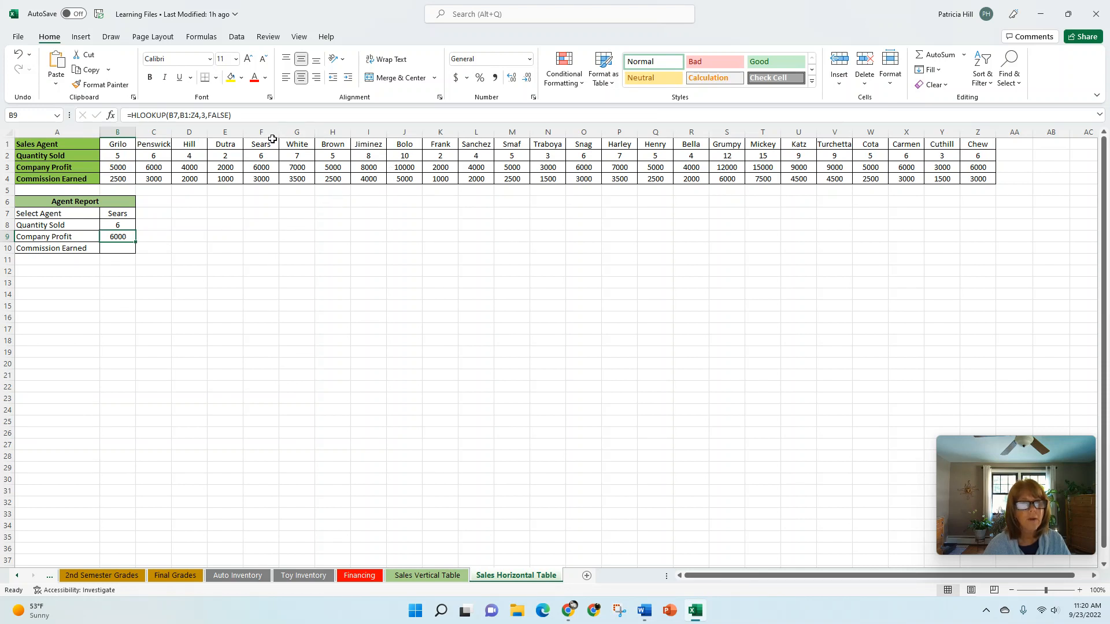
pyautogui.moveTo(258, 154); pyautogui.dragTo(258, 167)
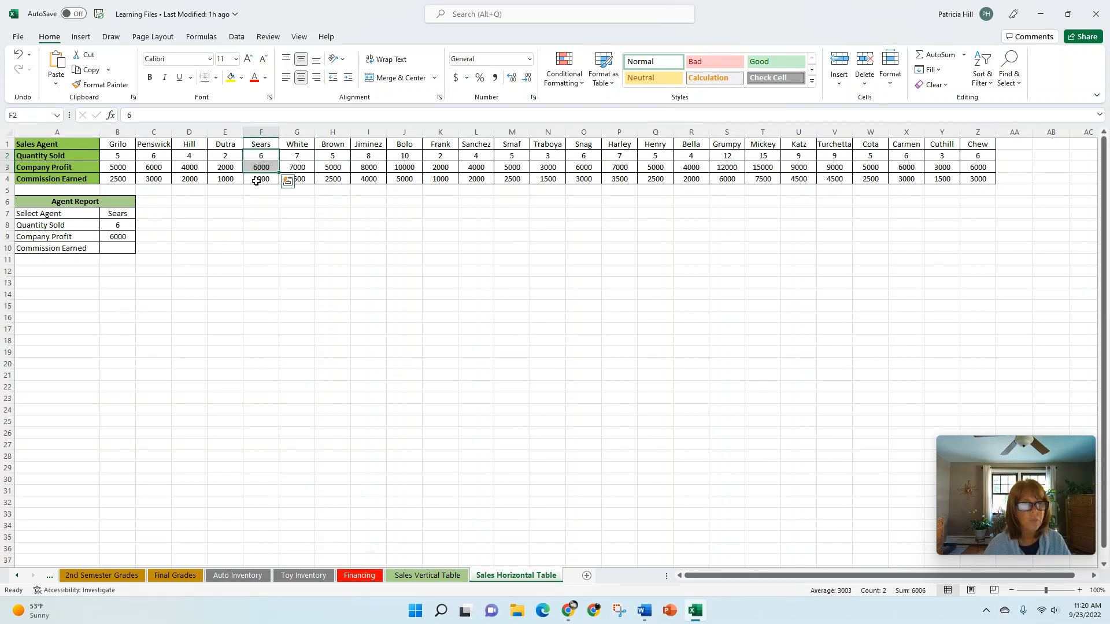
# Insert the HLOOKUP function in the report's Commission Earned cell B10.
pyautogui.click(119, 249)
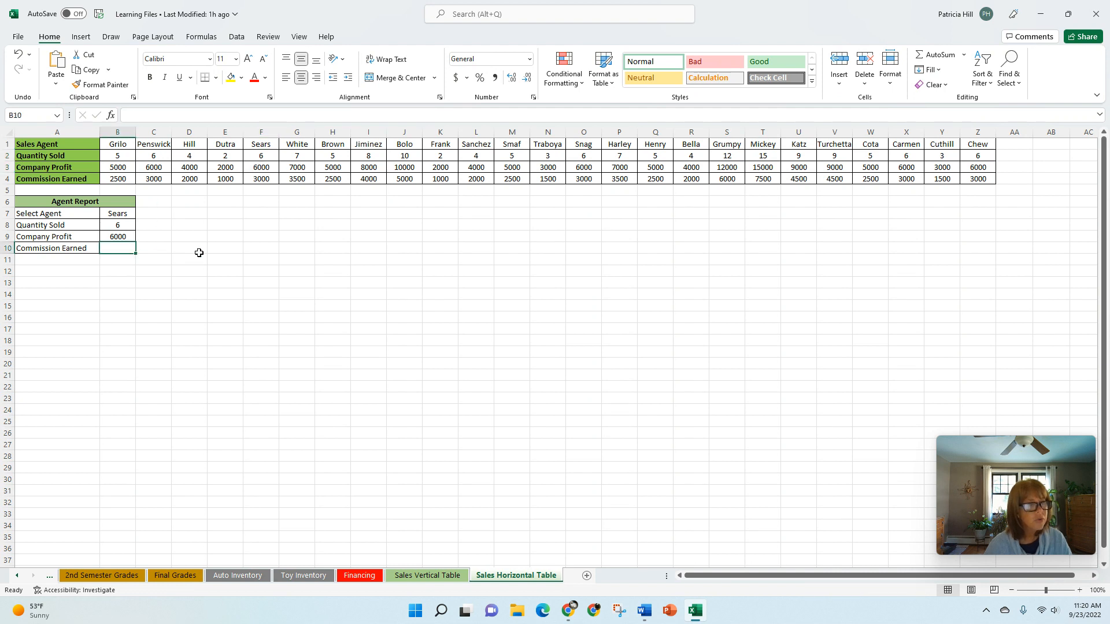
pyautogui.click(112, 117)
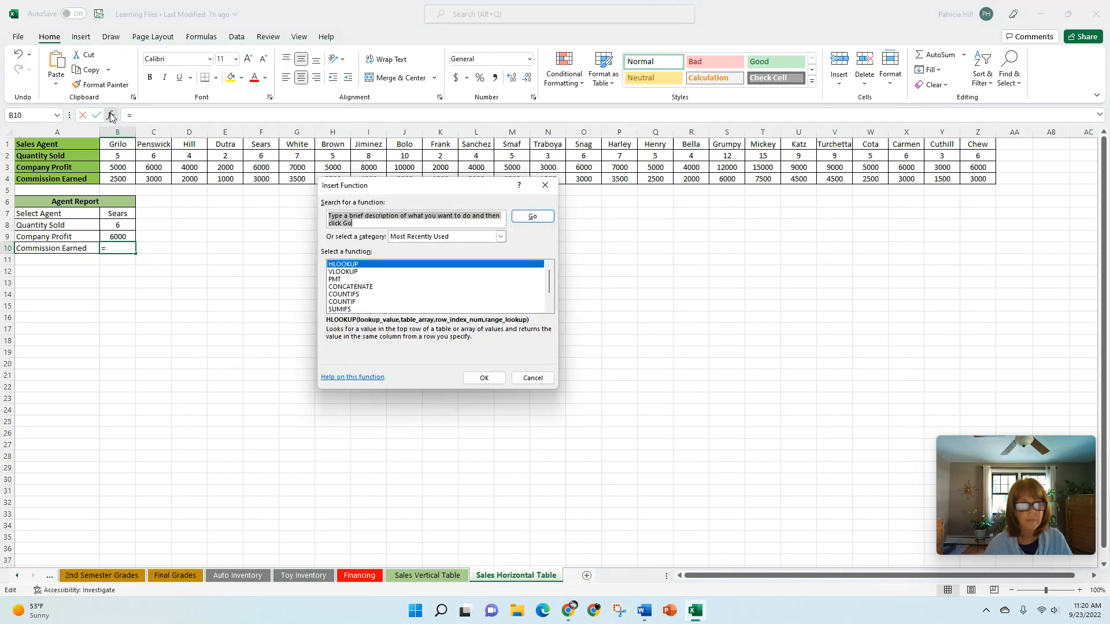
pyautogui.click(486, 377)
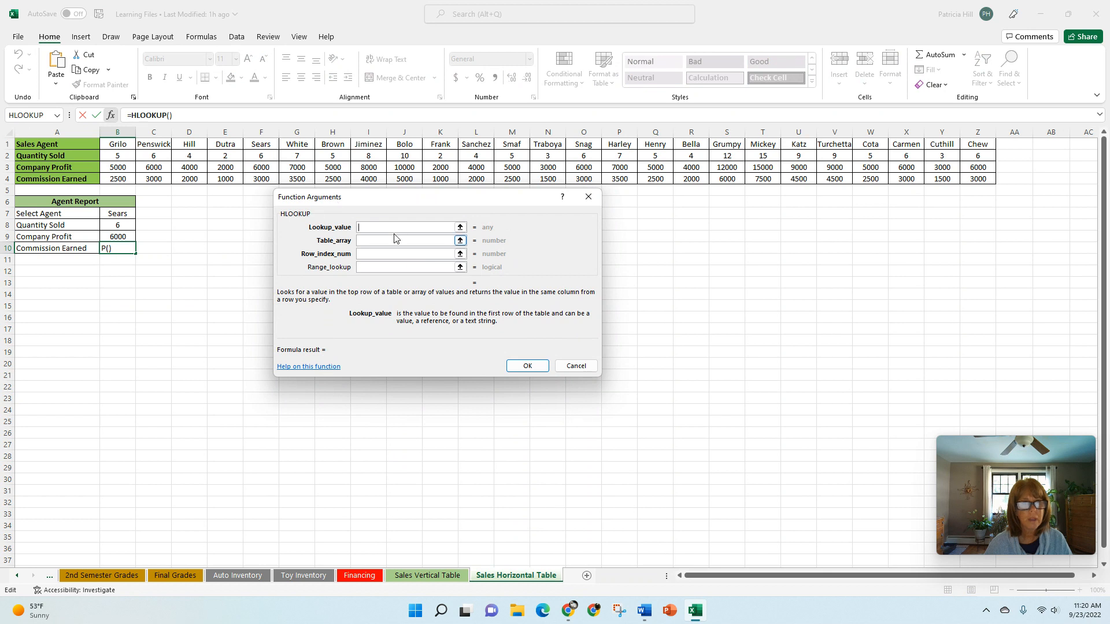
# Complete the HLOOKUP in B10 with lookup value B7, table array B1:Z4, row index 4 and range lookup FALSE, and check it against column F.
pyautogui.click(122, 213)
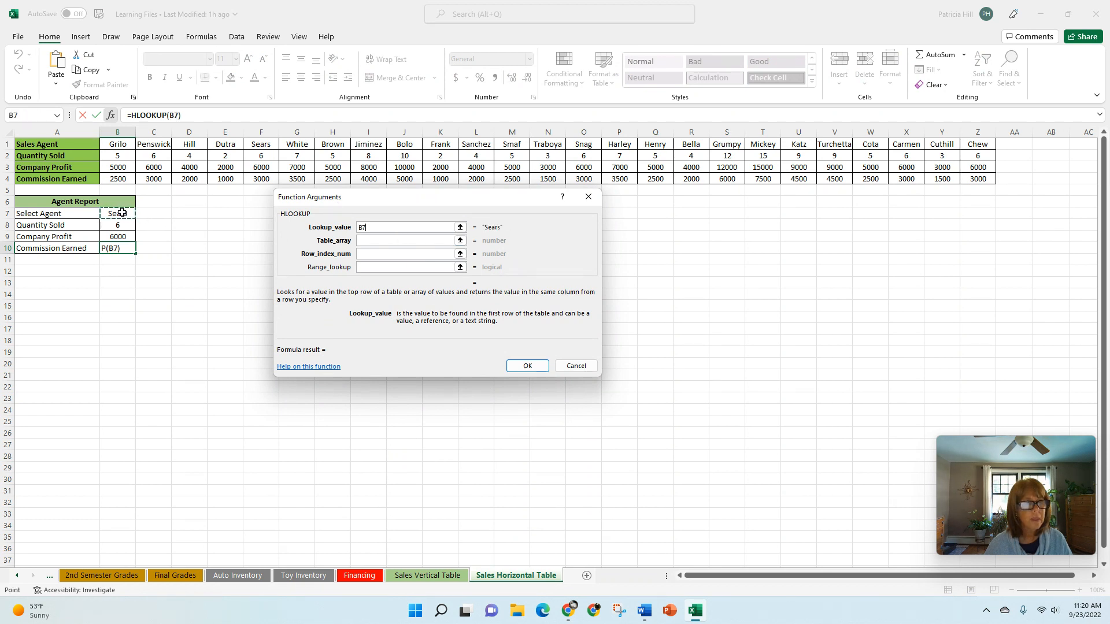
pyautogui.click(382, 240)
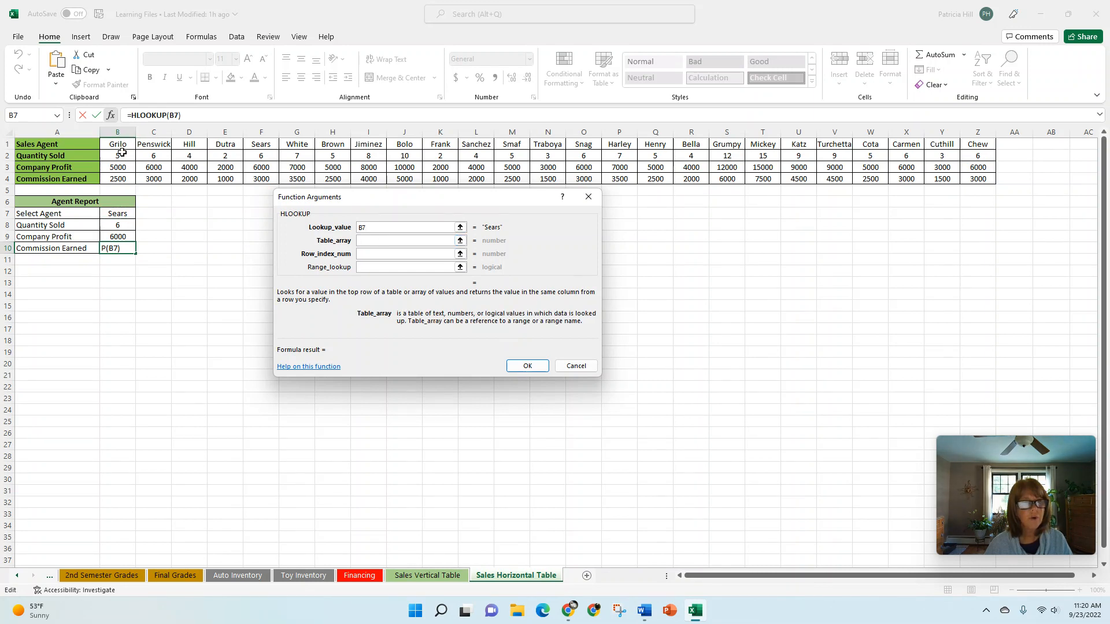
pyautogui.moveTo(120, 142); pyautogui.dragTo(977, 180)
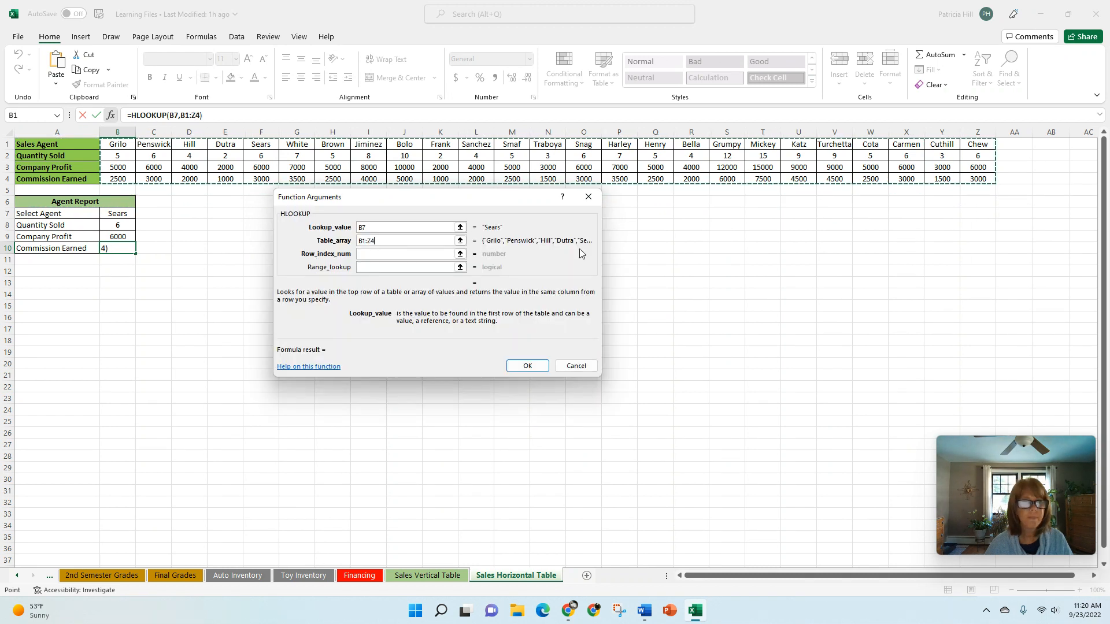
pyautogui.click(364, 255)
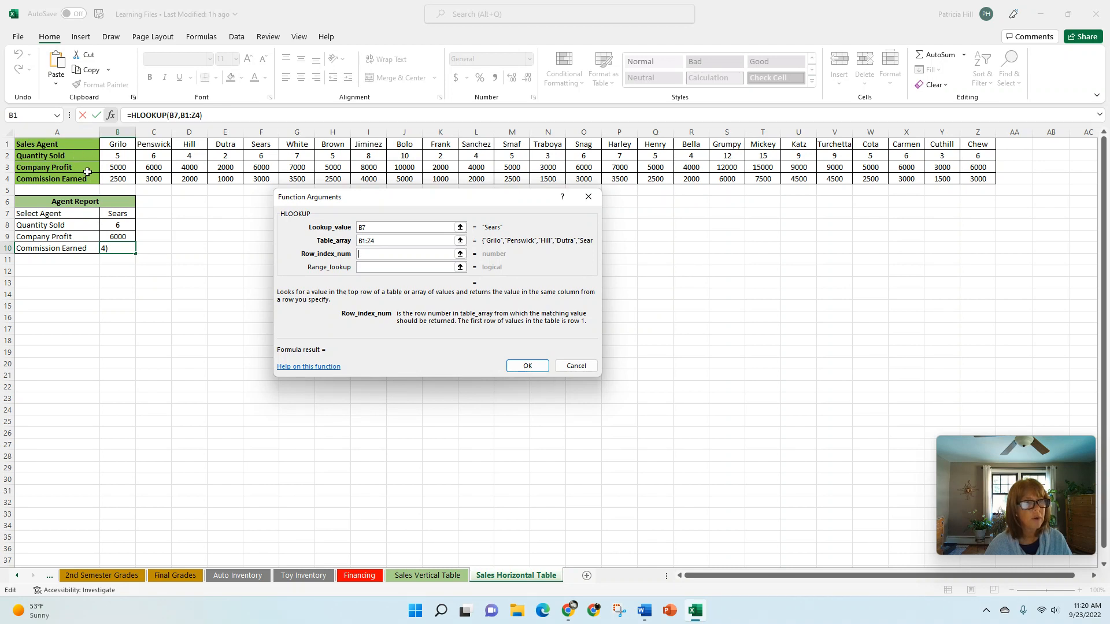
pyautogui.write('4')
pyautogui.click(368, 267)
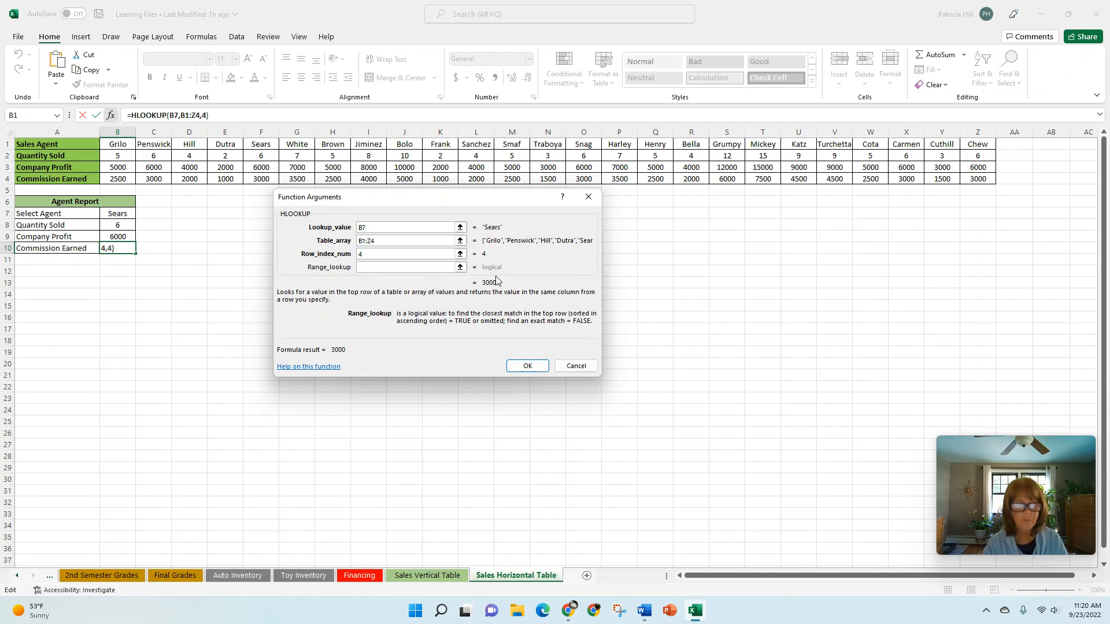
pyautogui.write('fals')
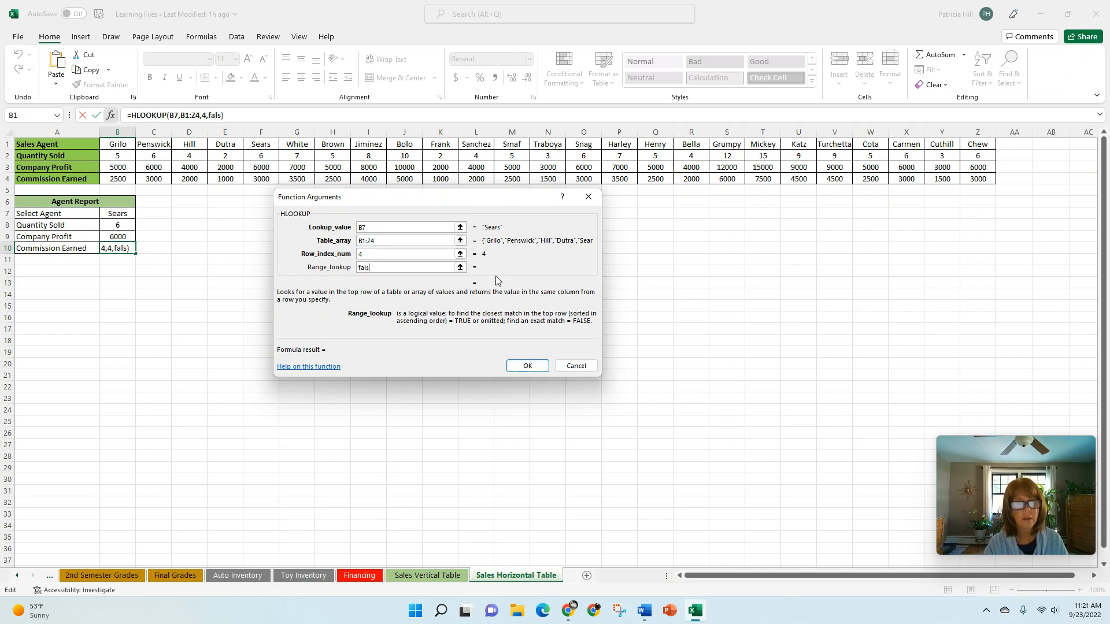
pyautogui.write('e')
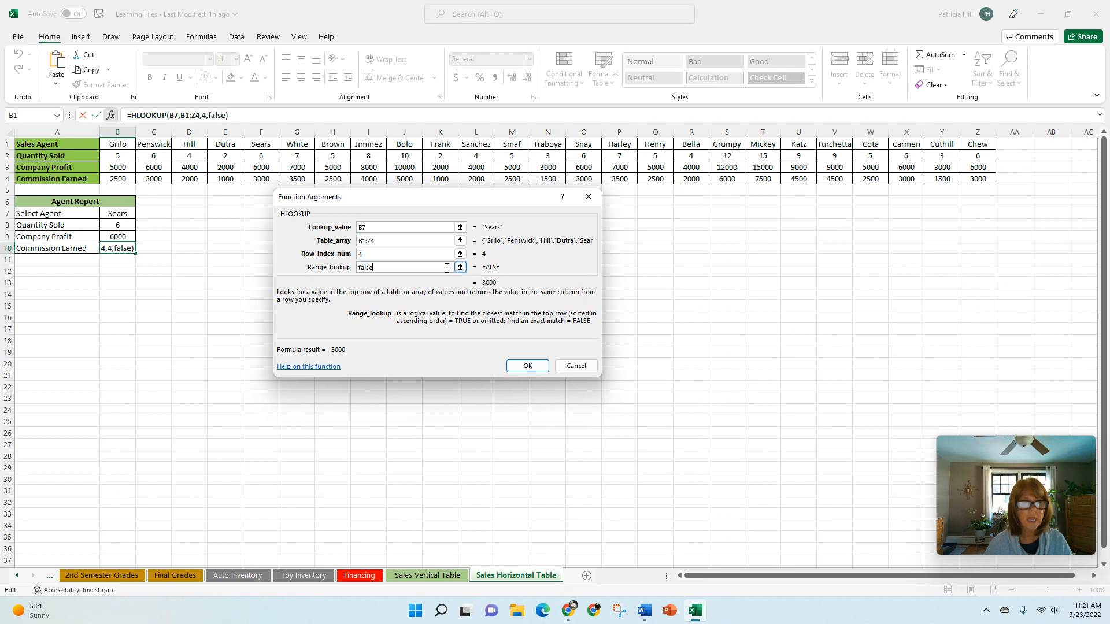
pyautogui.click(516, 368)
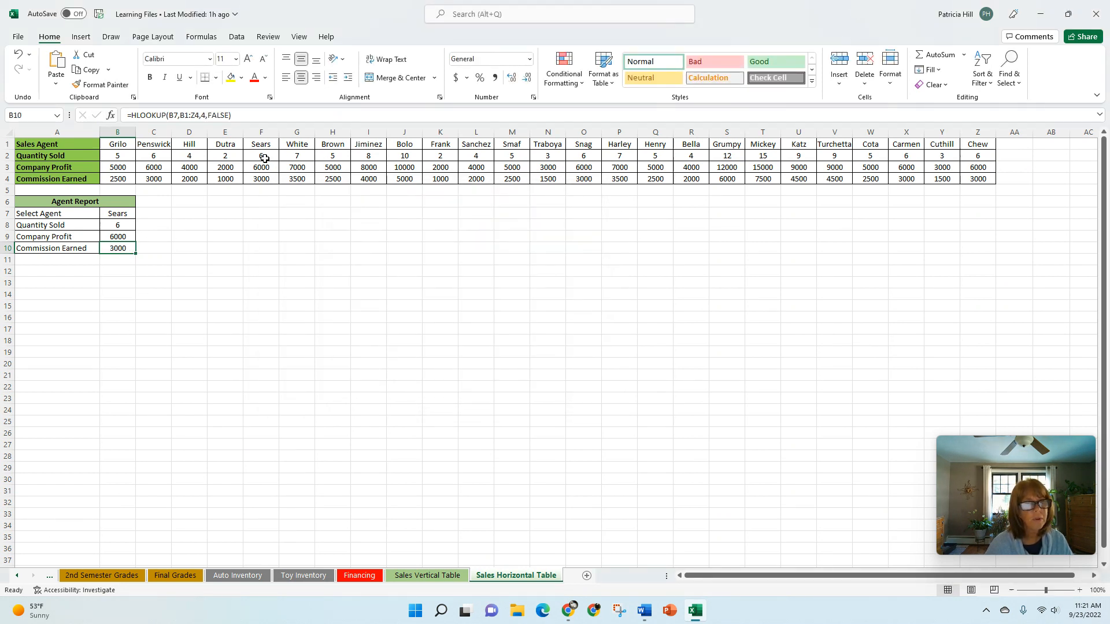
pyautogui.moveTo(263, 156); pyautogui.dragTo(264, 177)
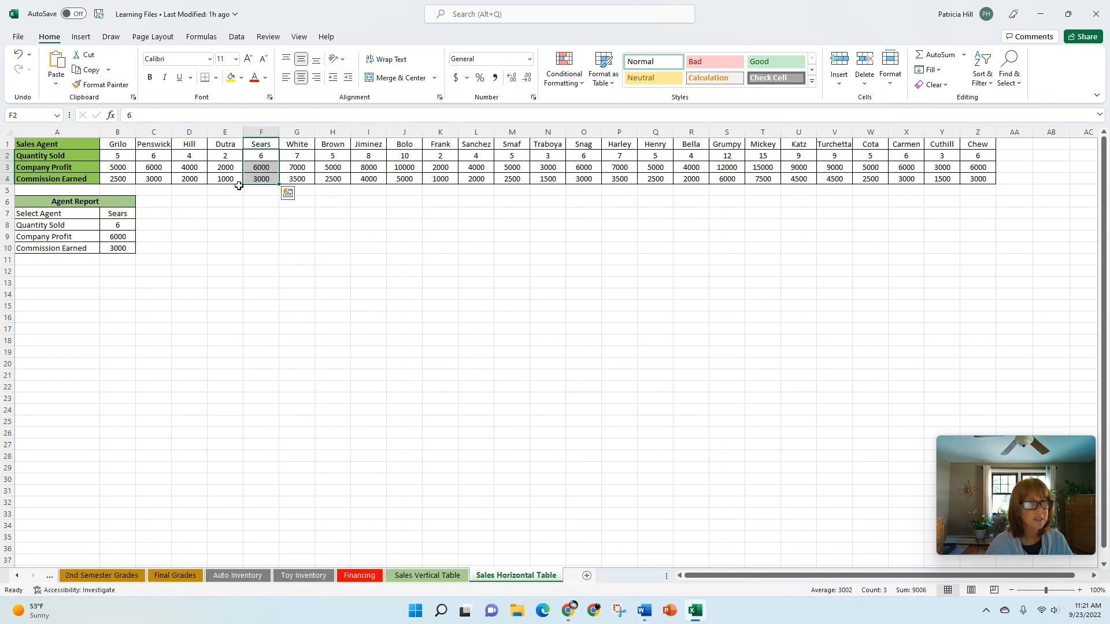
# Test the report by entering the agent's surname listed in H1 in the Select Agent cell B7.
pyautogui.moveTo(329, 145); pyautogui.dragTo(329, 178)
pyautogui.click(119, 217)
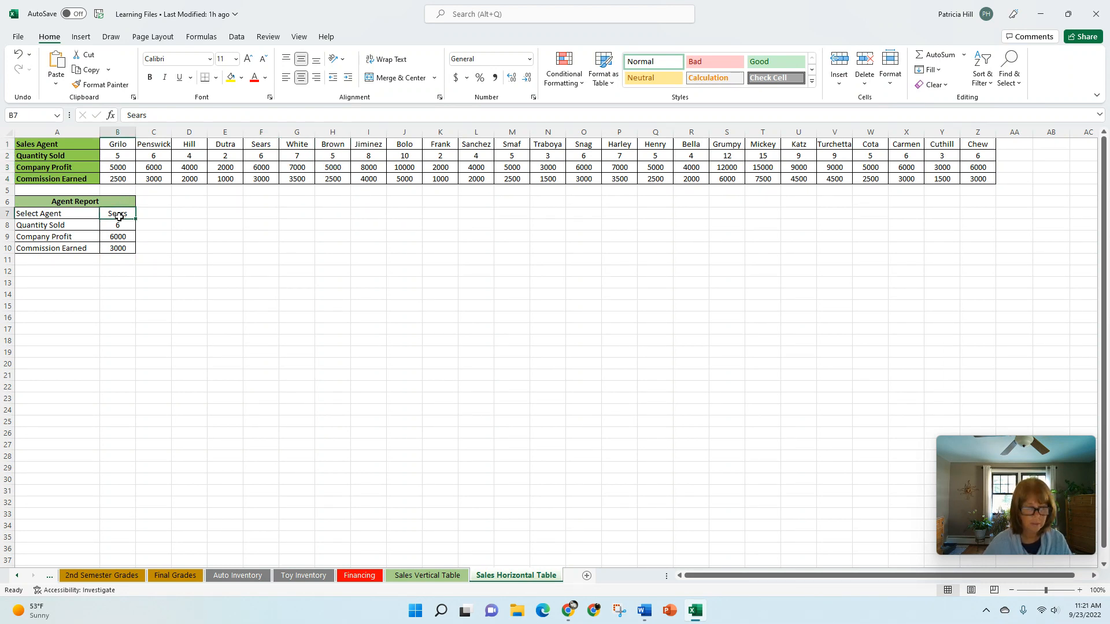
pyautogui.write('brown')
pyautogui.press('Return')
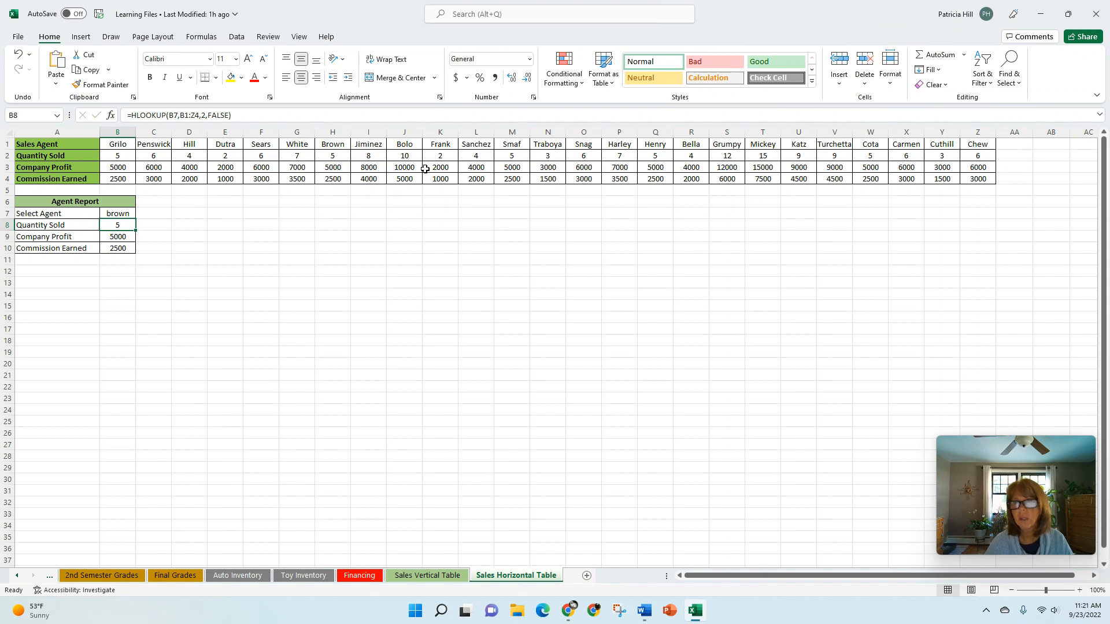
# Replace the Select Agent entry in B7 with the agent's surname listed in V1.
pyautogui.click(111, 215)
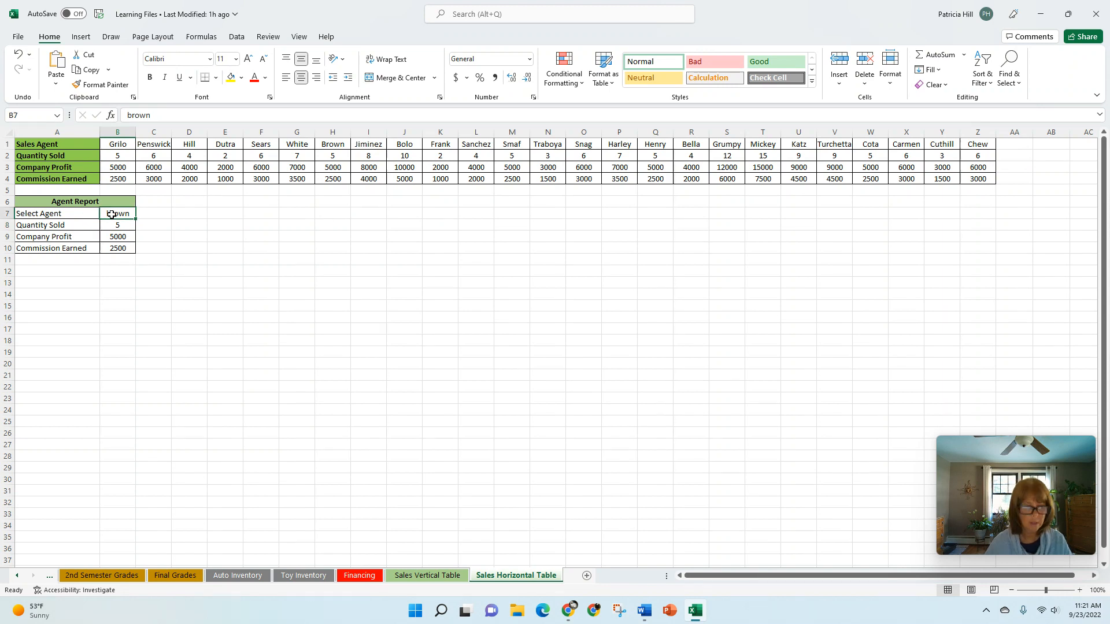
pyautogui.write('turche')
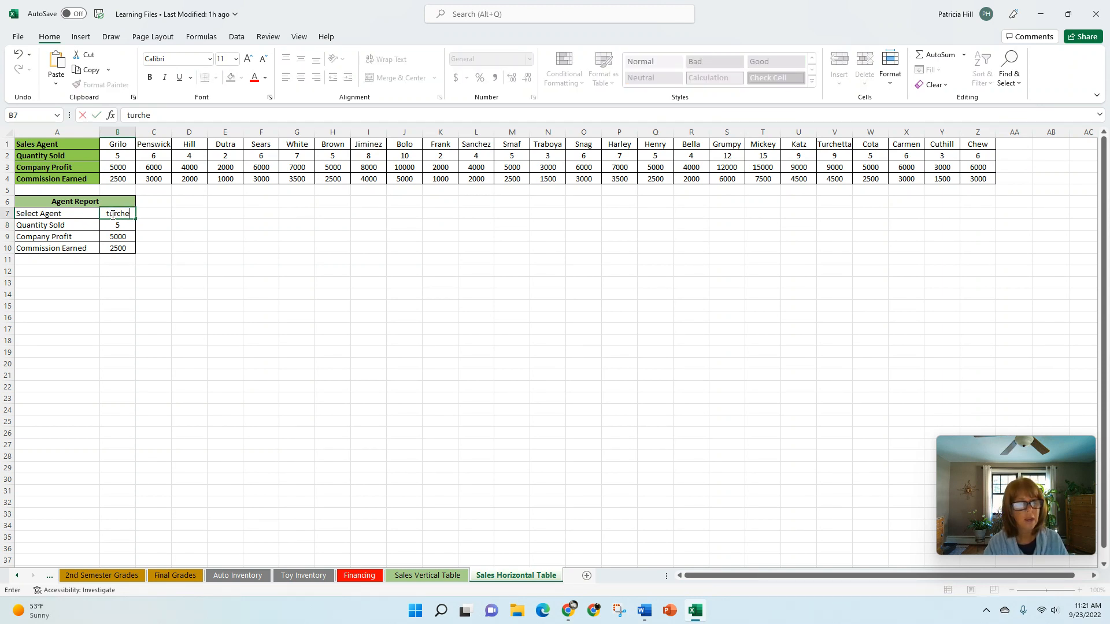
pyautogui.write('tta')
pyautogui.press('Return')
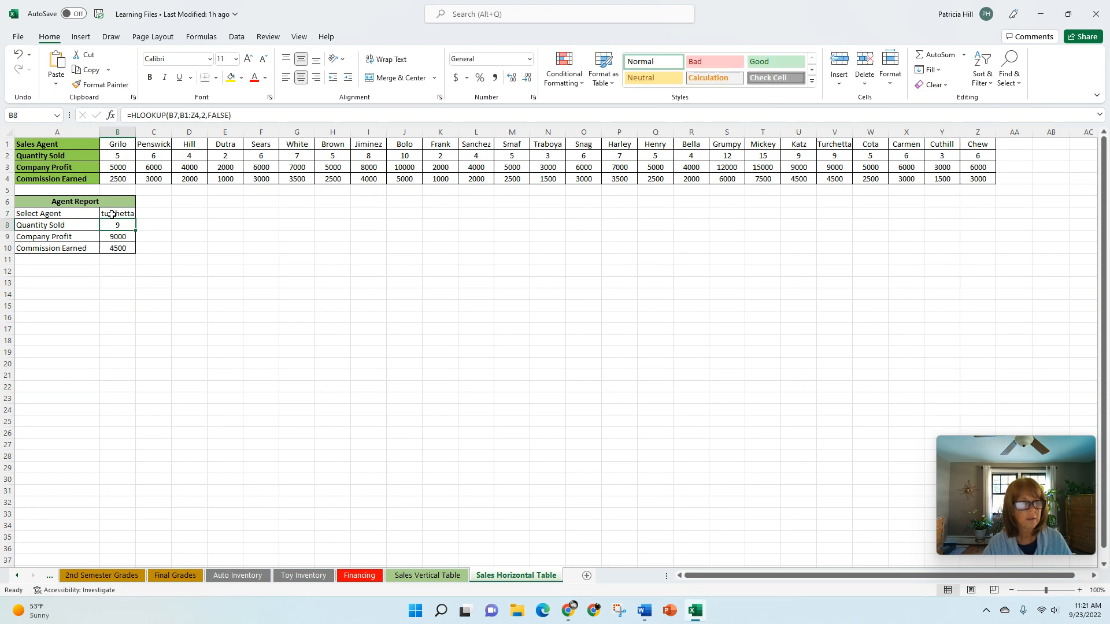